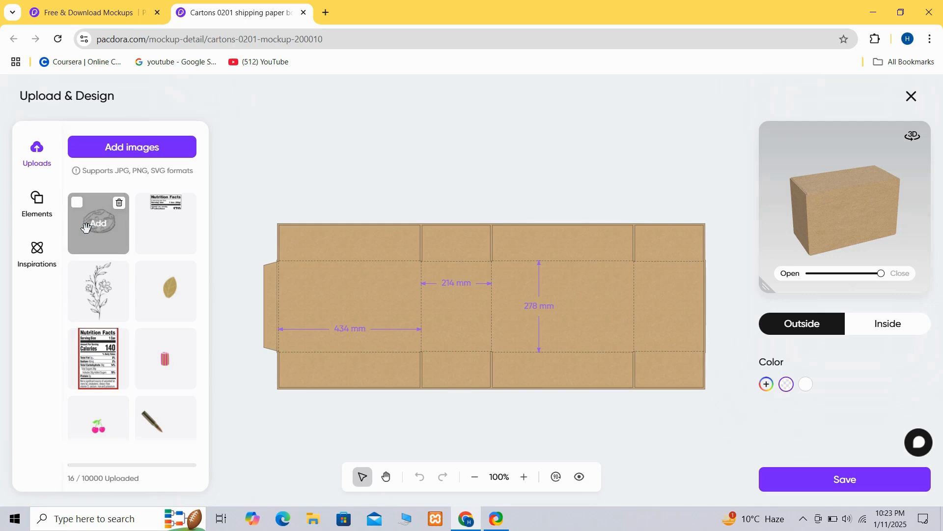
# Place the uploaded cookie drawing, enlarged, as a row of six copies along the lower edge of the three right-hand carton panels.
pyautogui.click(86, 227)
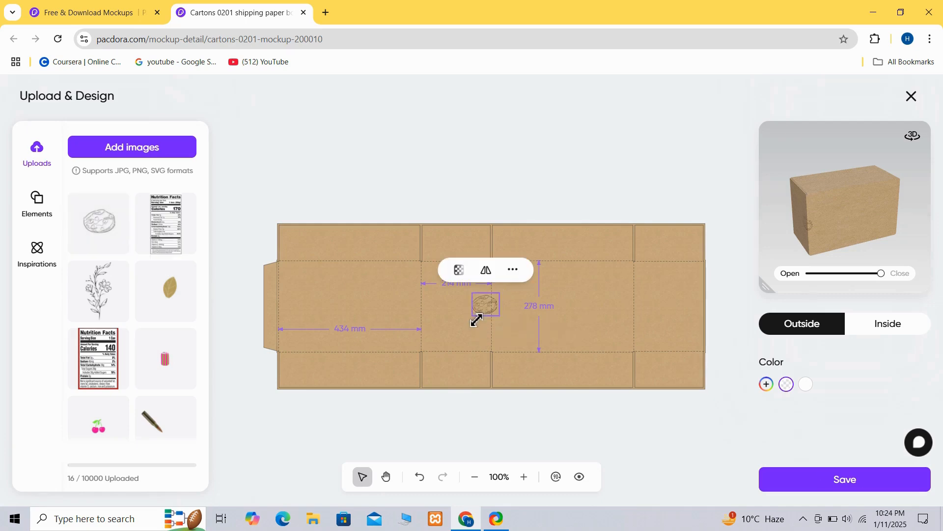
pyautogui.moveTo(473, 317); pyautogui.dragTo(517, 337)
pyautogui.rightClick(516, 330)
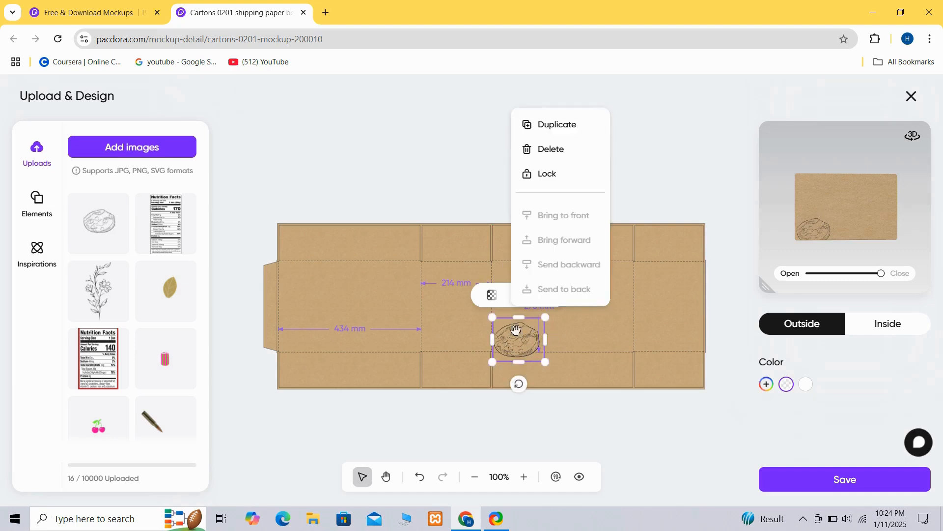
pyautogui.click(553, 126)
pyautogui.moveTo(558, 372); pyautogui.dragTo(676, 336)
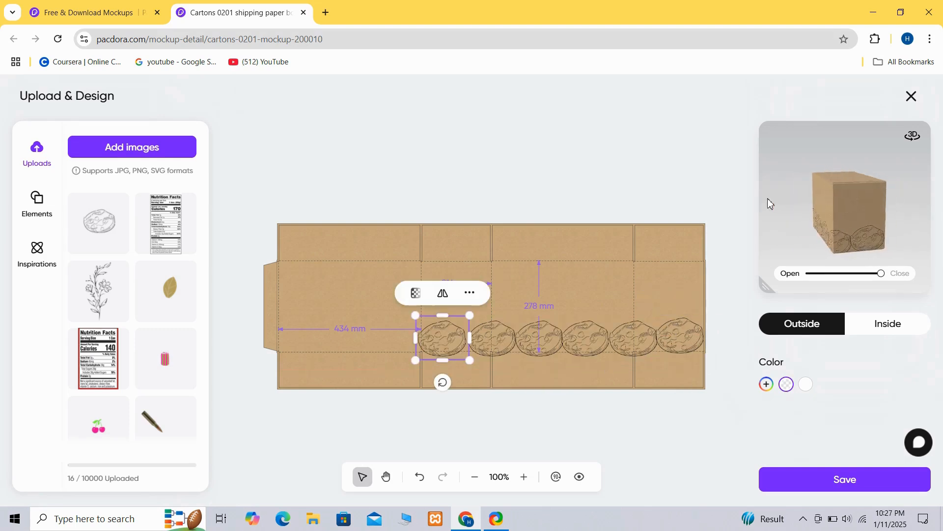
pyautogui.moveTo(768, 198); pyautogui.dragTo(815, 200)
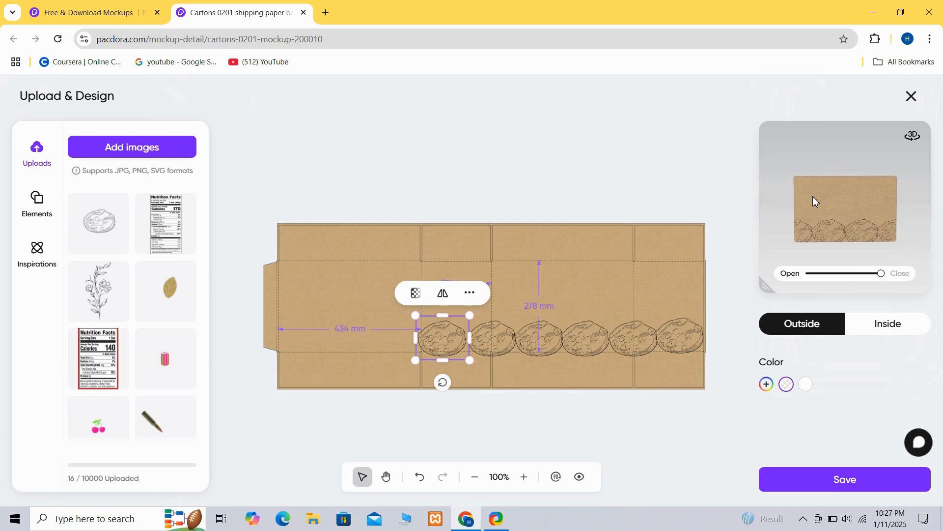
pyautogui.click(539, 283)
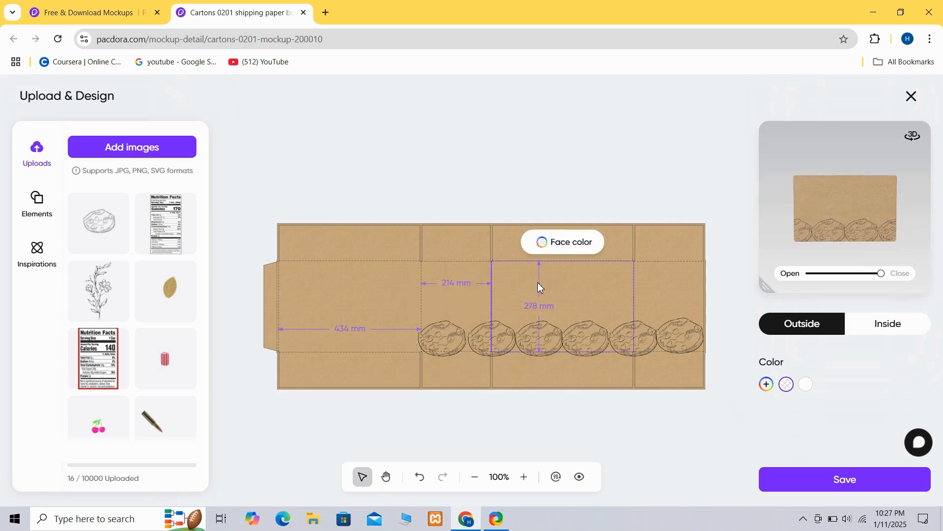
# Add a square shape, stretch it into a long bar over the cookie row's lower half, and tilt it down to the right.
pyautogui.click(32, 211)
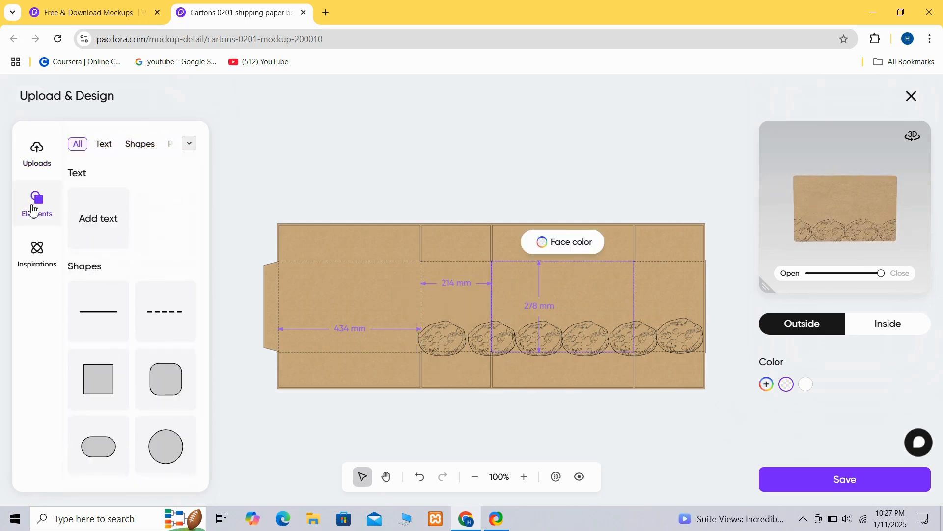
pyautogui.click(98, 378)
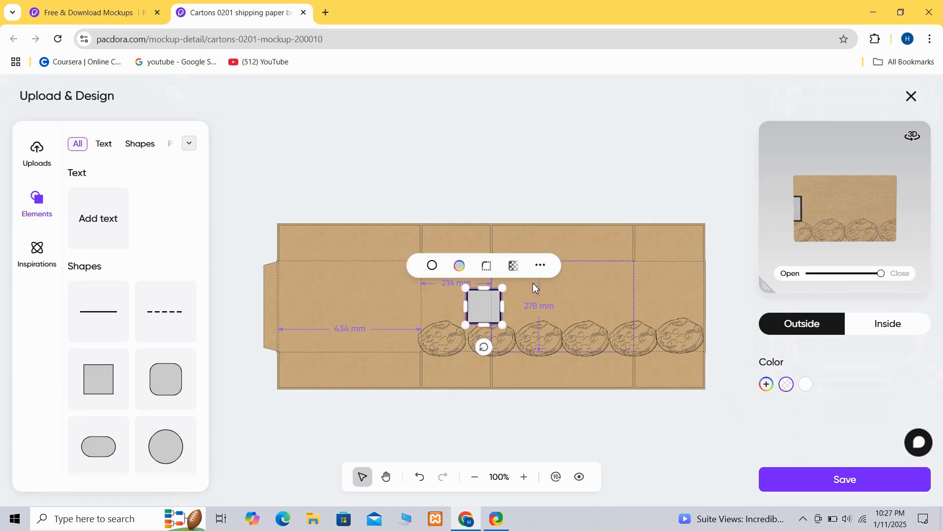
pyautogui.moveTo(474, 309); pyautogui.dragTo(710, 332)
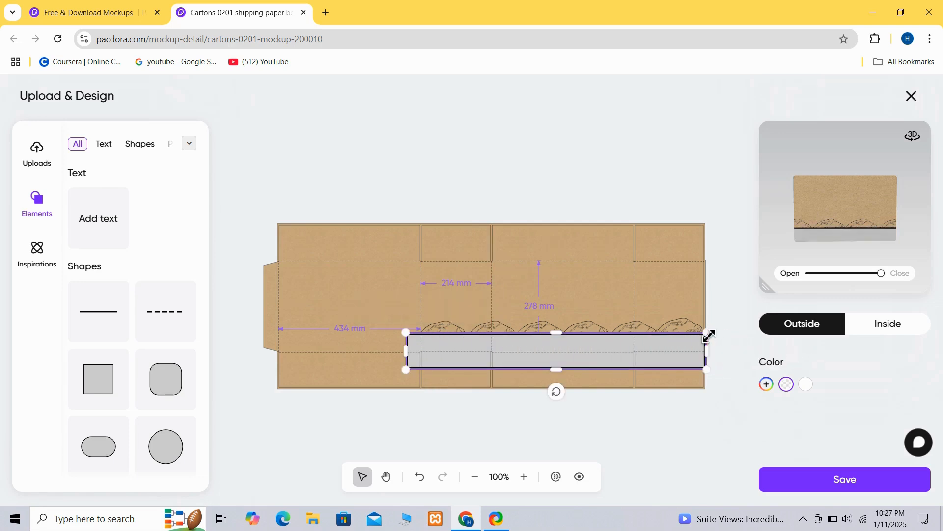
pyautogui.moveTo(600, 349); pyautogui.dragTo(607, 346)
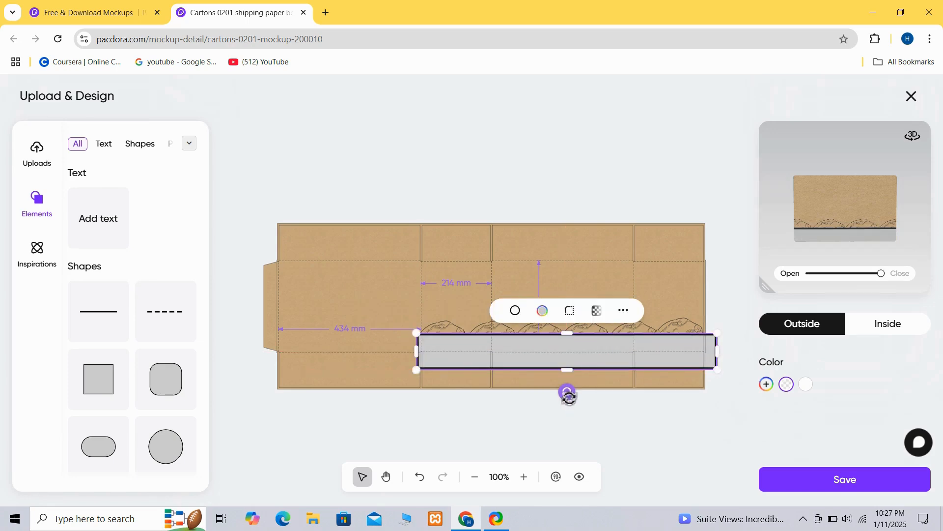
pyautogui.moveTo(567, 393); pyautogui.dragTo(546, 426)
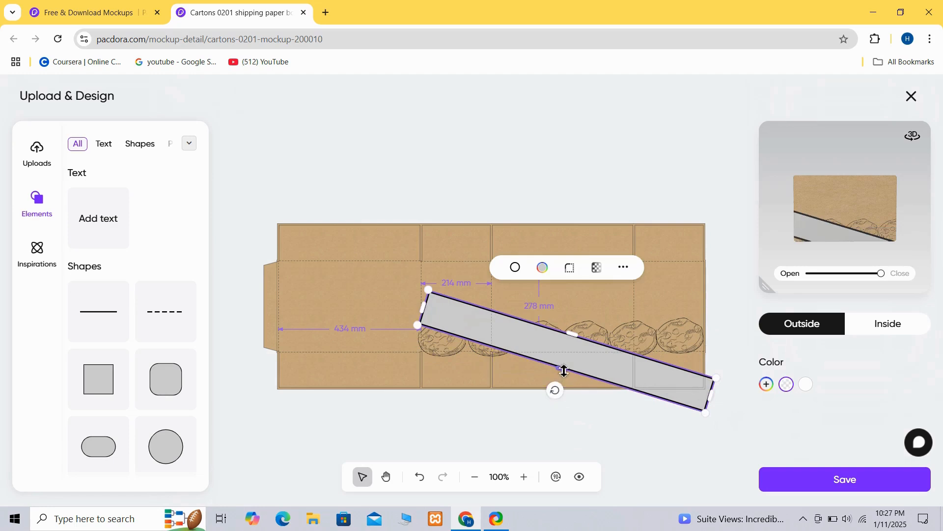
pyautogui.moveTo(565, 371); pyautogui.dragTo(536, 369)
# Set the tilted bar's solid border colour to bright orange.
pyautogui.click(498, 280)
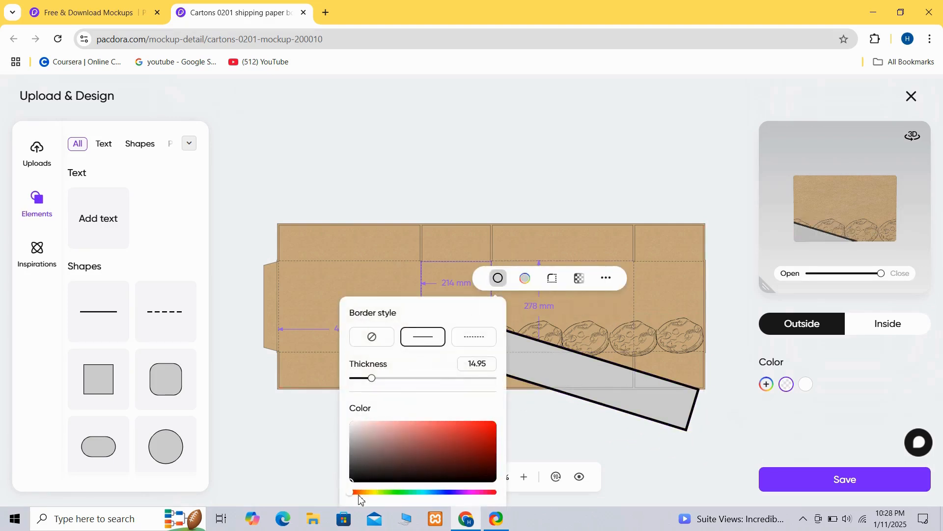
pyautogui.moveTo(353, 497)
pyautogui.mouseDown()
pyautogui.moveTo(372, 496)
pyautogui.moveTo(364, 496)
pyautogui.mouseUp()
pyautogui.click(491, 426)
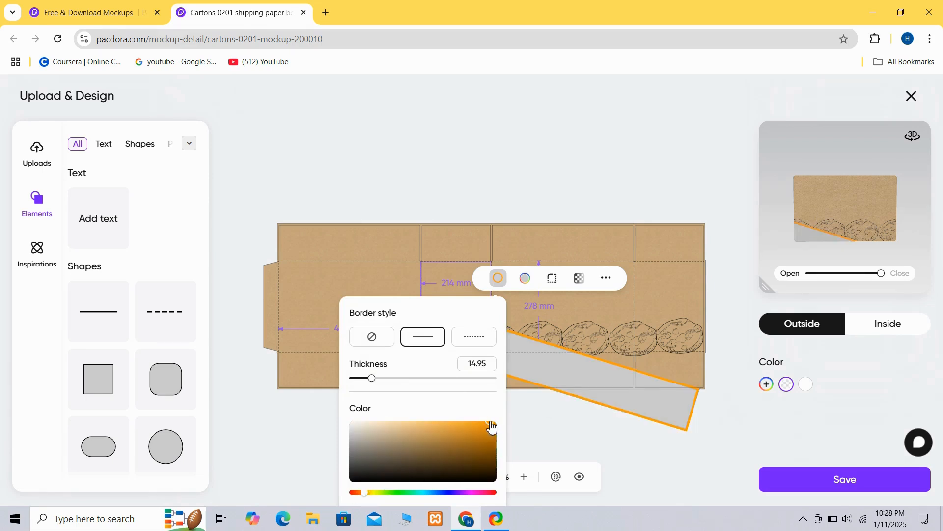
pyautogui.click(573, 417)
# Fill the tilted bar with dark brown #38342d and make it thicker by extending its lower edge.
pyautogui.click(527, 352)
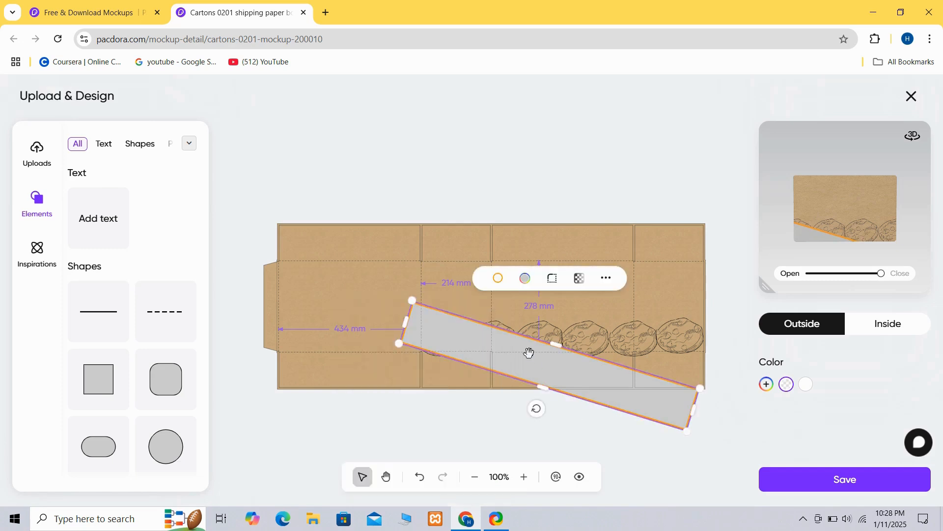
pyautogui.click(527, 279)
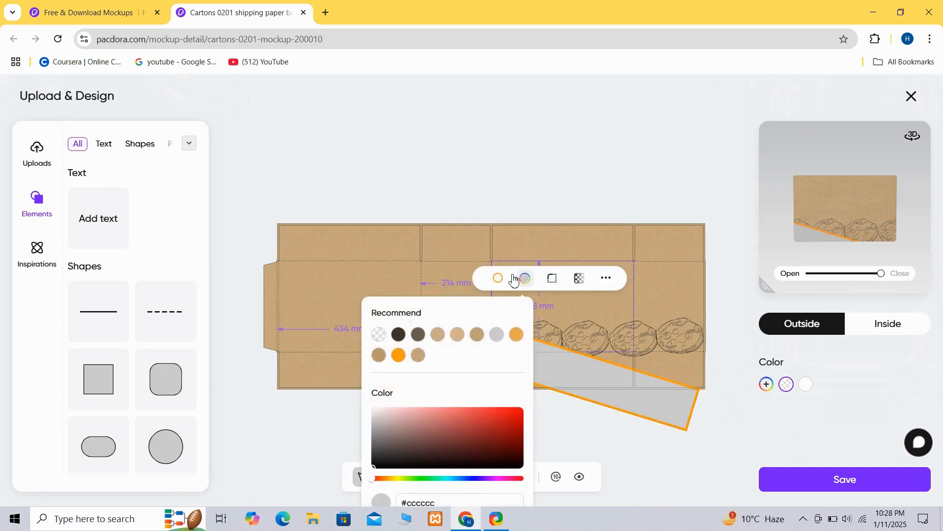
pyautogui.click(399, 337)
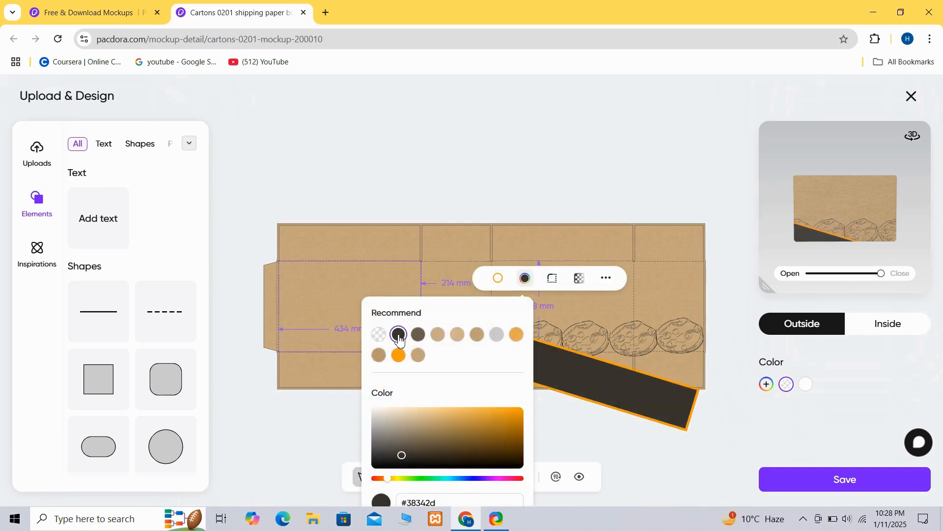
pyautogui.click(565, 419)
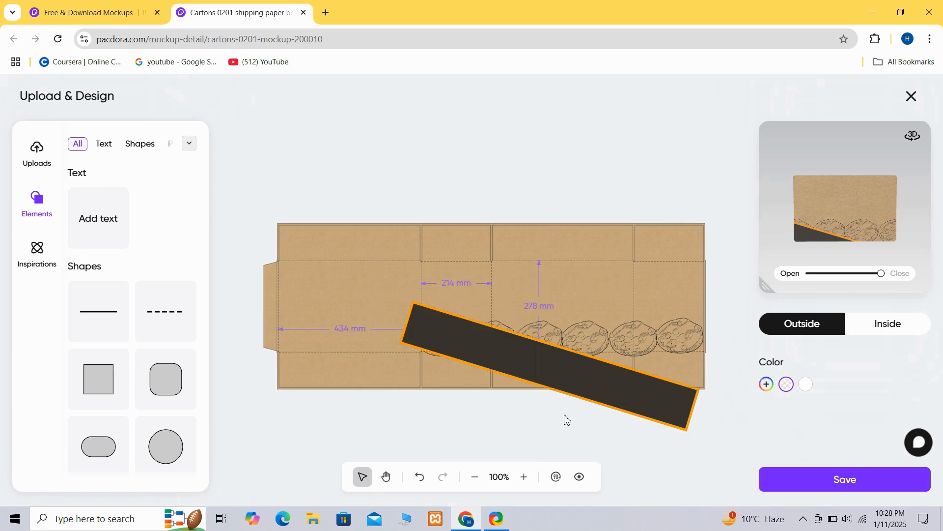
pyautogui.click(552, 372)
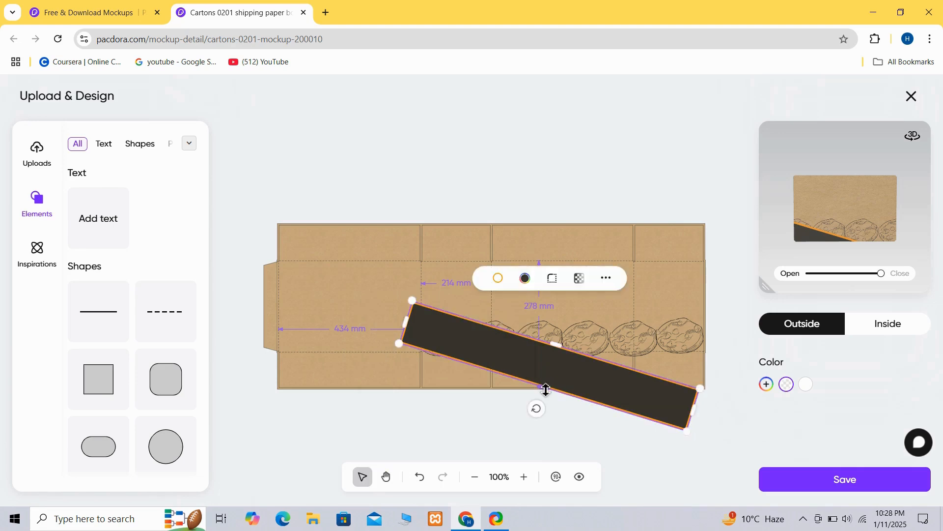
pyautogui.moveTo(546, 390); pyautogui.dragTo(539, 406)
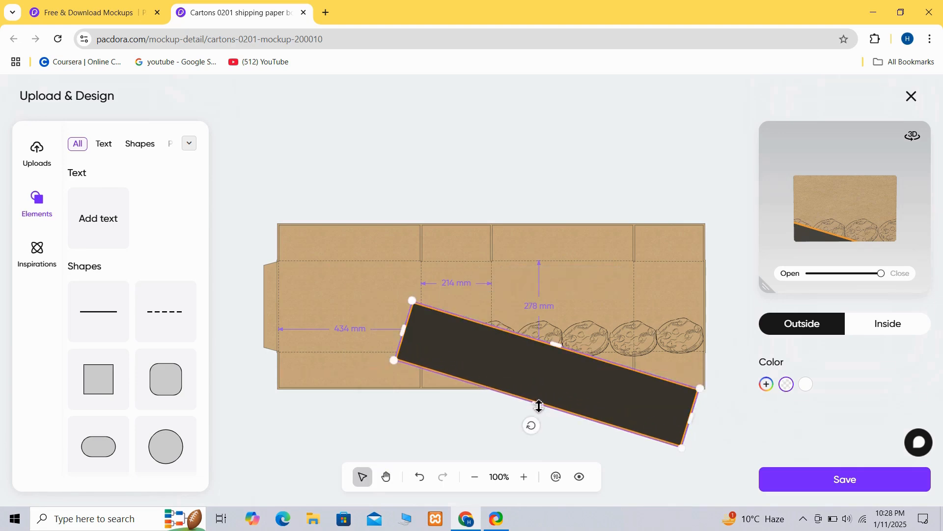
# Duplicate the dark bar and tilt the copy the opposite way so the two bars form a V across the front panel.
pyautogui.rightClick(530, 375)
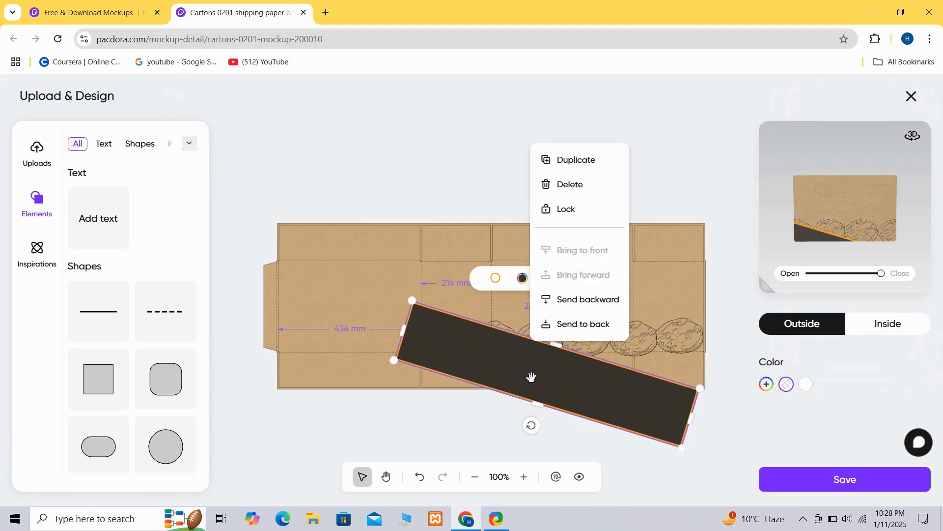
pyautogui.click(569, 158)
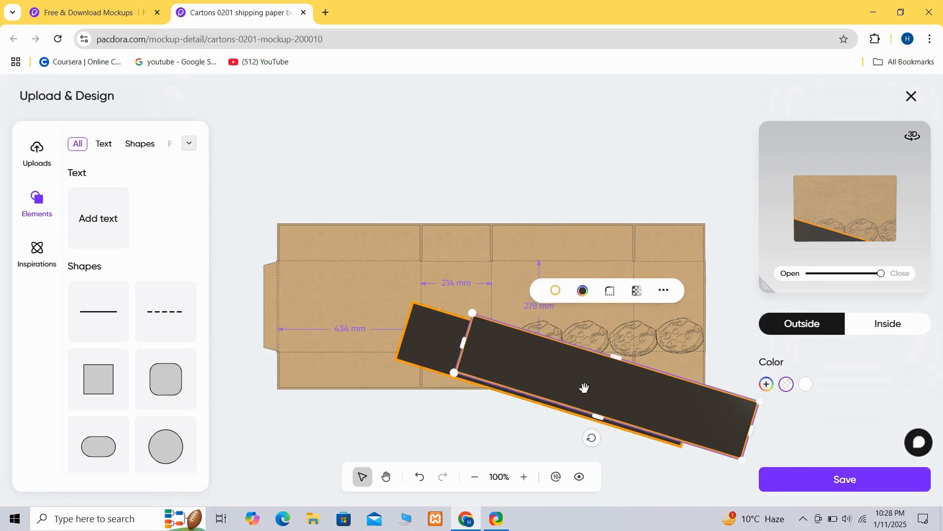
pyautogui.moveTo(593, 437); pyautogui.dragTo(577, 298)
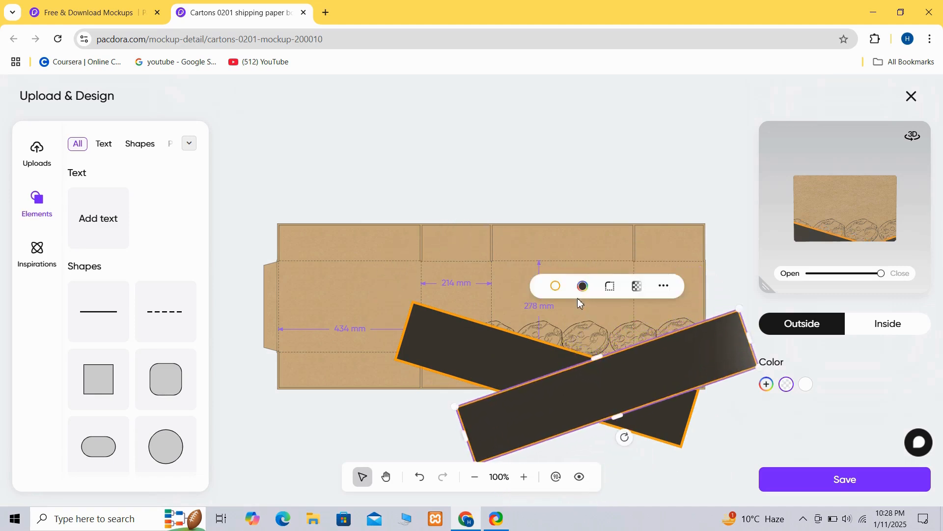
pyautogui.moveTo(629, 390); pyautogui.dragTo(624, 376)
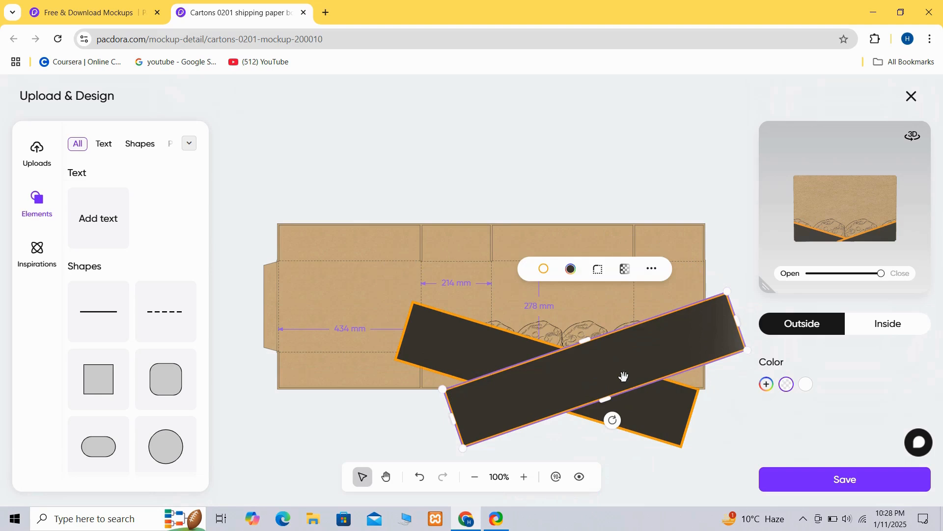
pyautogui.moveTo(836, 196)
pyautogui.mouseDown()
pyautogui.moveTo(856, 197)
pyautogui.moveTo(788, 194)
pyautogui.moveTo(840, 196)
pyautogui.mouseUp()
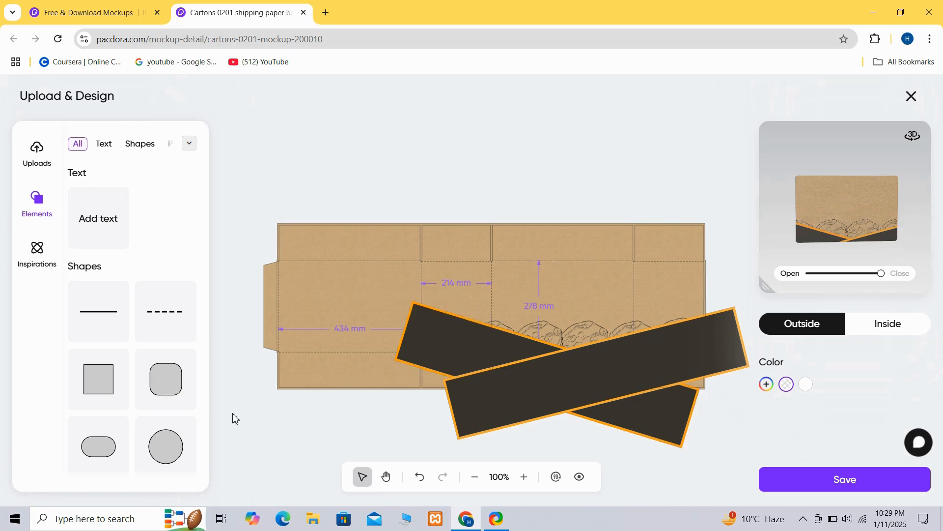
# Add a text element reading "THE" and place it in the upper part of the front panel.
pyautogui.click(98, 222)
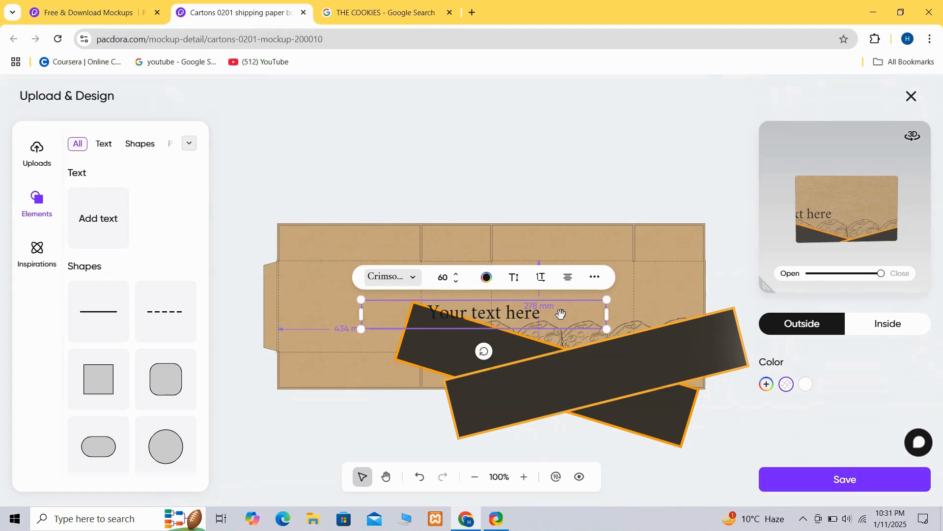
pyautogui.click(556, 315)
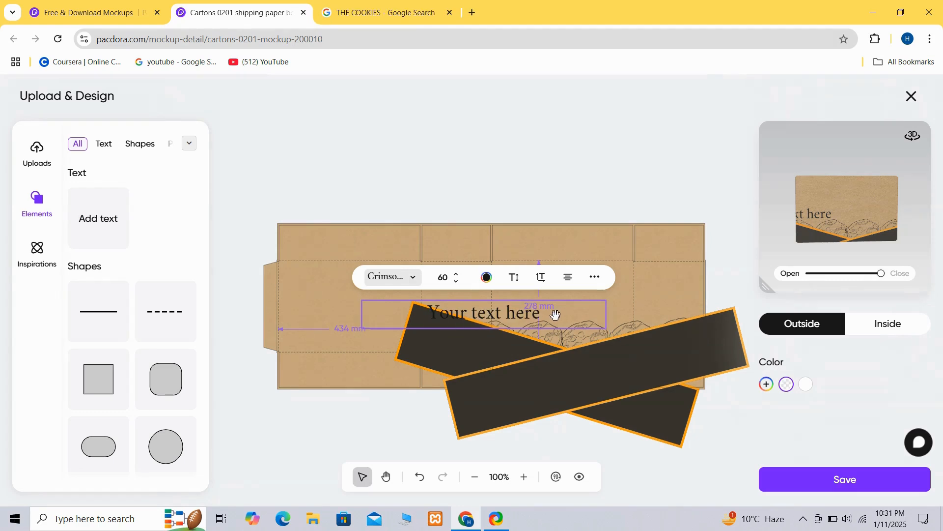
pyautogui.doubleClick(544, 315)
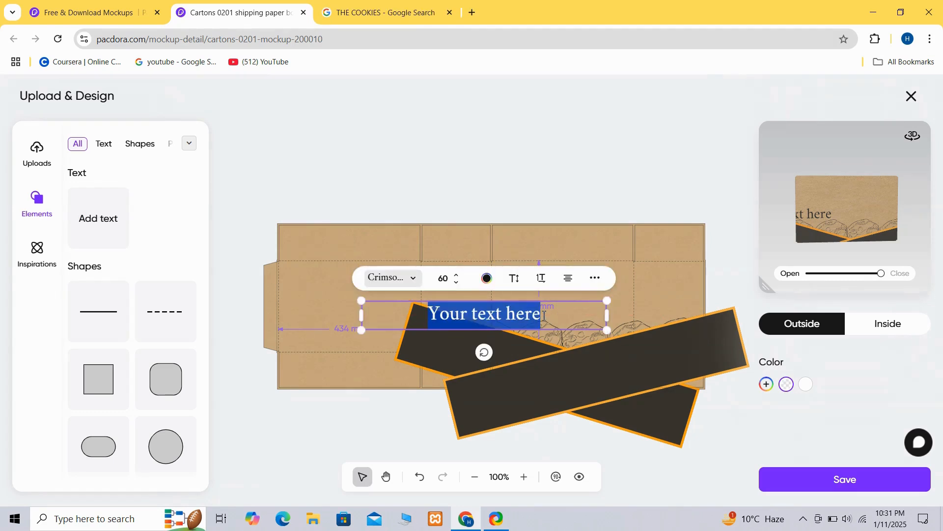
pyautogui.click(544, 315)
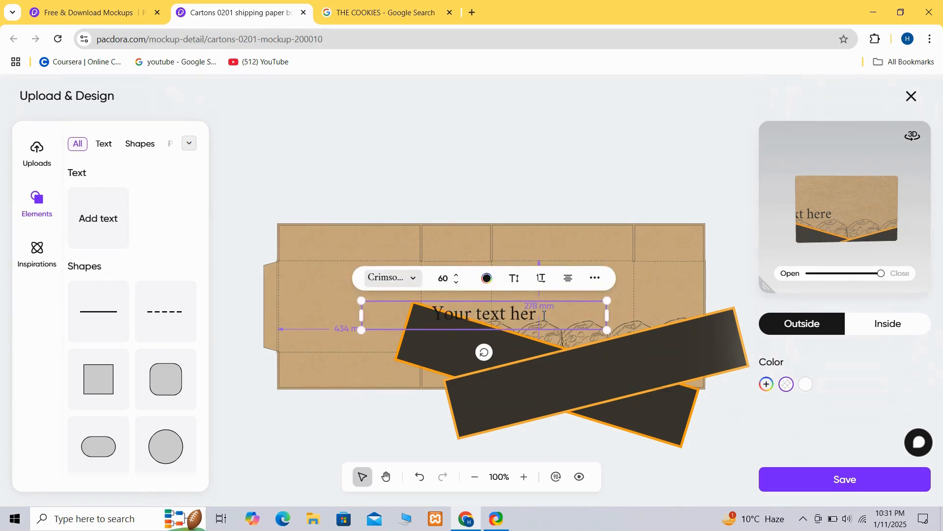
pyautogui.press('BackSpace')
pyautogui.press('BackSpace')
pyautogui.press('BackSpace')
pyautogui.press('BackSpace')
pyautogui.press('BackSpace')
pyautogui.press('BackSpace')
pyautogui.press('BackSpace')
pyautogui.press('BackSpace')
pyautogui.press('BackSpace')
pyautogui.press('BackSpace')
pyautogui.press('BackSpace')
pyautogui.press('BackSpace')
pyautogui.press('BackSpace')
pyautogui.press('BackSpace')
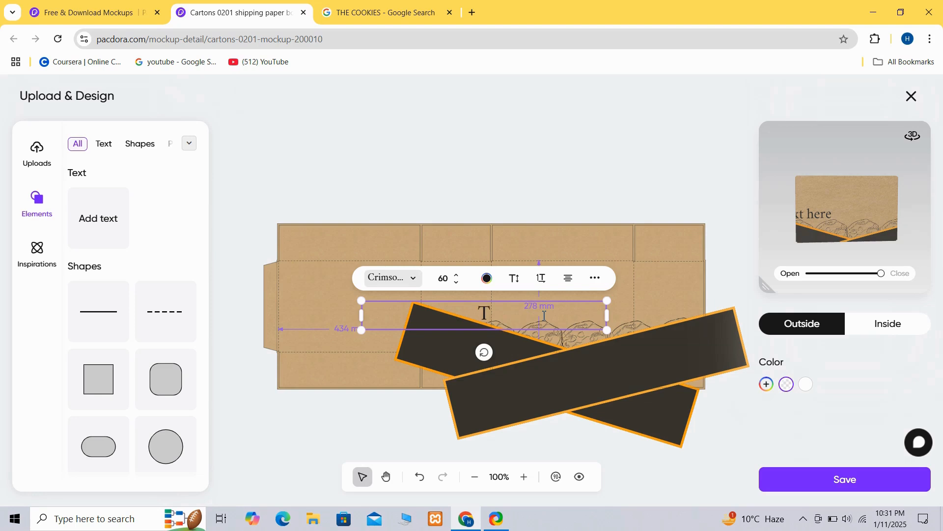
pyautogui.write('THE')
pyautogui.moveTo(544, 315); pyautogui.dragTo(551, 280)
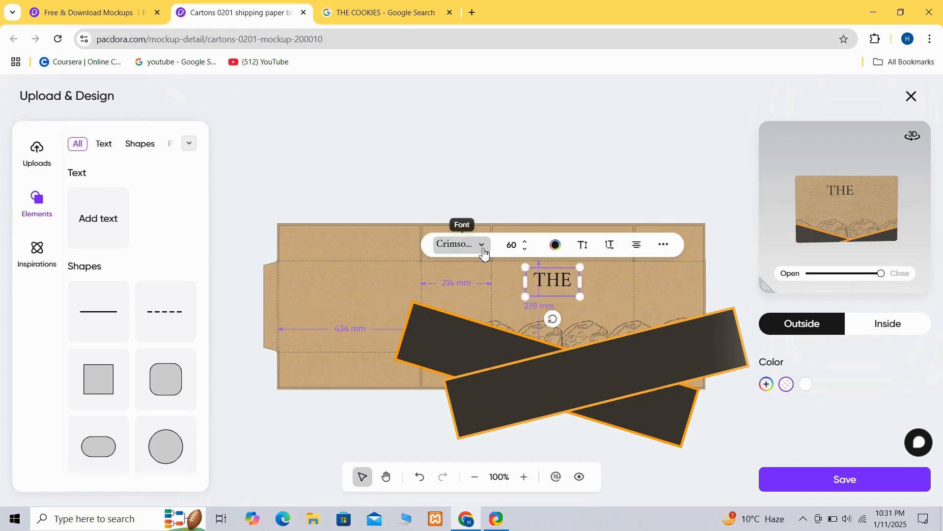
# Change the font of "THE" to RobotoCondensed-Bold and centre the text horizontally on the front panel.
pyautogui.click(480, 245)
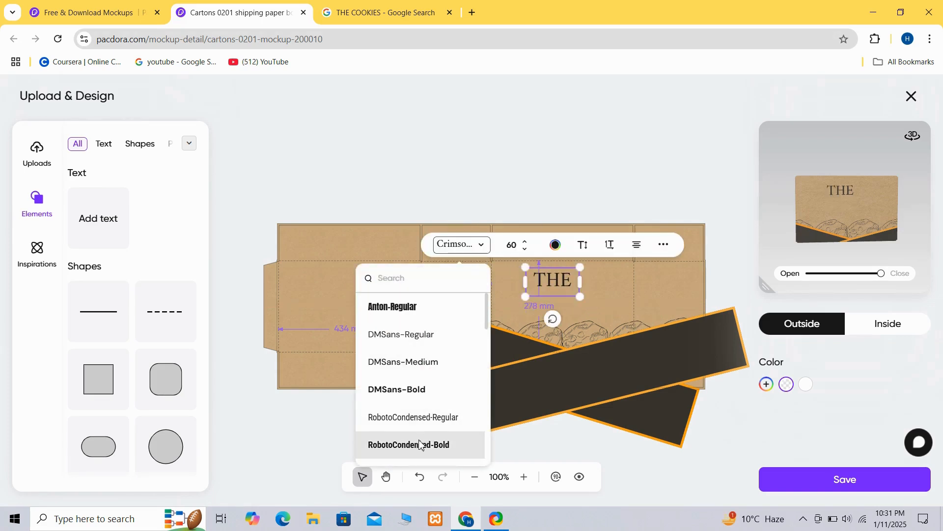
pyautogui.click(420, 445)
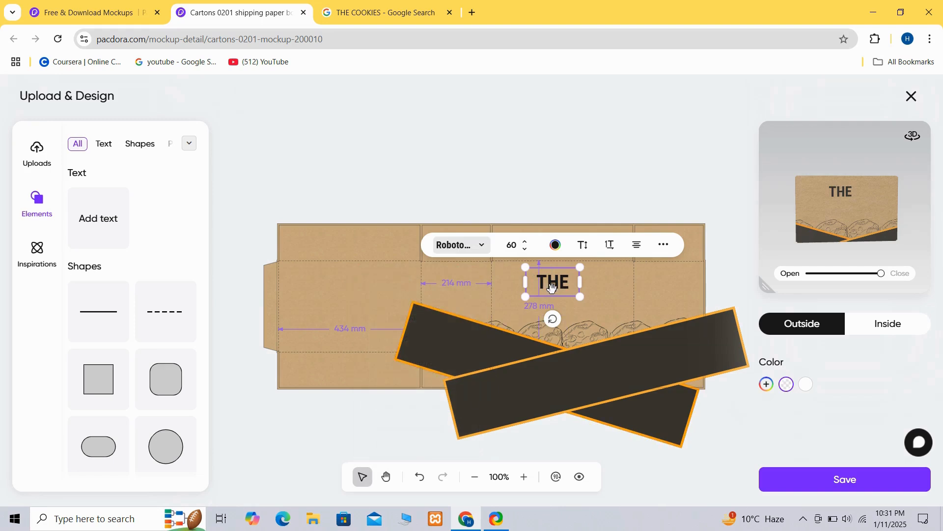
pyautogui.moveTo(552, 287)
pyautogui.mouseDown()
pyautogui.moveTo(564, 282)
pyautogui.moveTo(564, 292)
pyautogui.mouseUp()
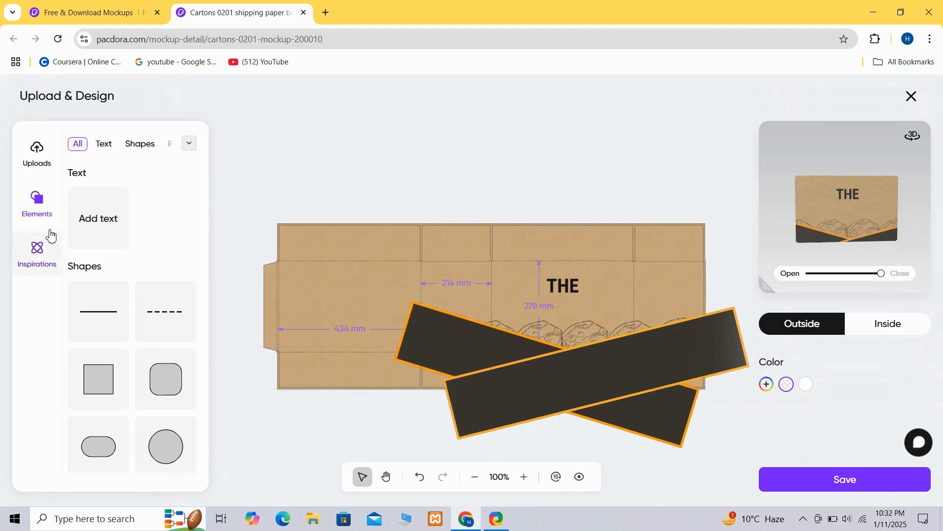
# Add a second text element reading "COOKIES".
pyautogui.click(91, 213)
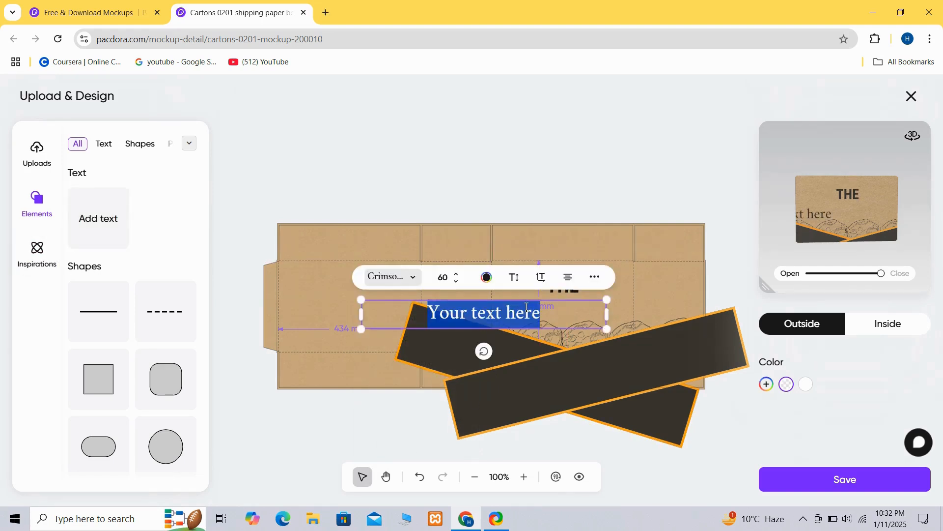
pyautogui.click(544, 313)
pyautogui.press('BackSpace')
pyautogui.press('BackSpace')
pyautogui.press('BackSpace')
pyautogui.press('BackSpace')
pyautogui.press('BackSpace')
pyautogui.press('BackSpace')
pyautogui.press('BackSpace')
pyautogui.press('BackSpace')
pyautogui.press('BackSpace')
pyautogui.press('BackSpace')
pyautogui.press('BackSpace')
pyautogui.press('BackSpace')
pyautogui.press('BackSpace')
pyautogui.press('BackSpace')
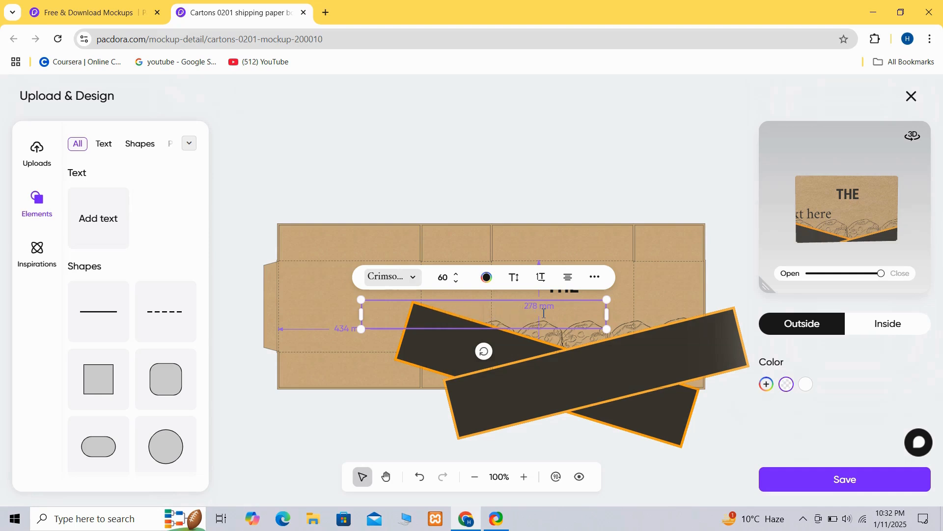
pyautogui.write('COOKIES')
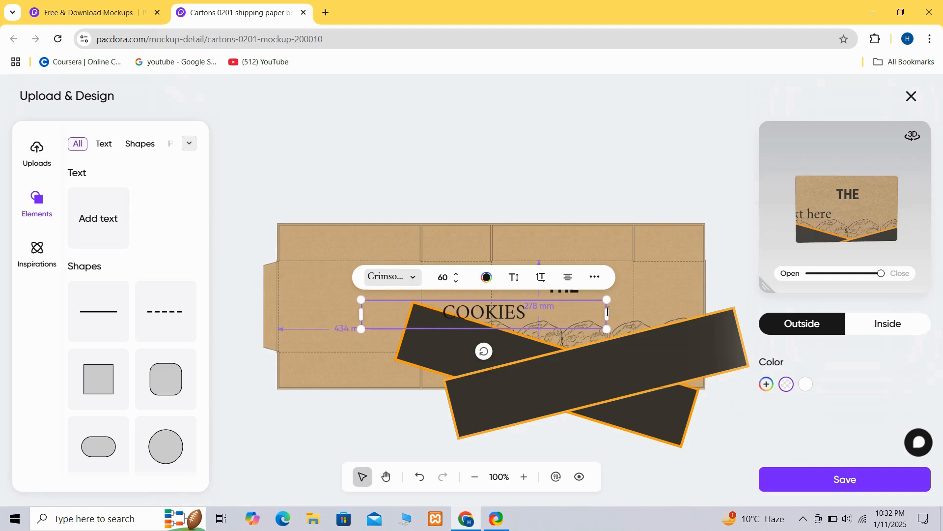
# Move the "COOKIES" text directly below "THE" on the front panel and set its font to RobotoCondensed-Bold.
pyautogui.moveTo(607, 312); pyautogui.dragTo(566, 295)
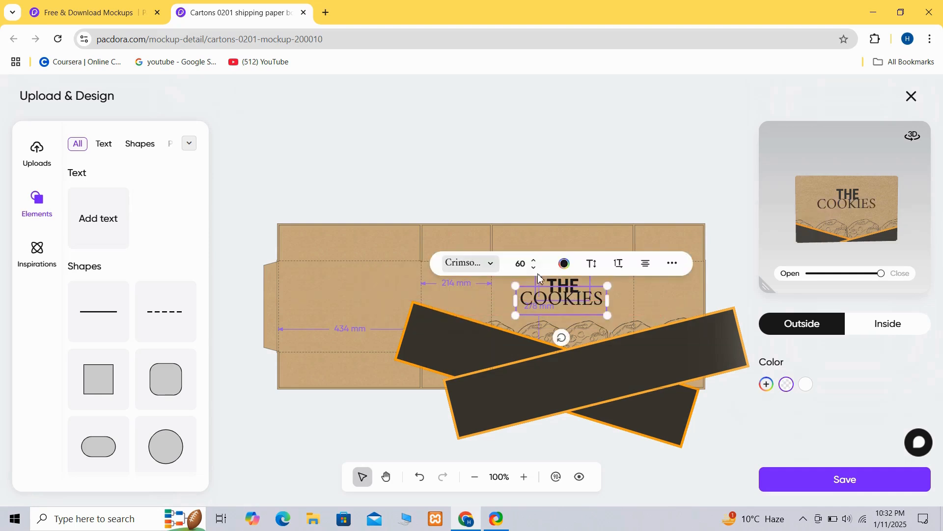
pyautogui.click(489, 266)
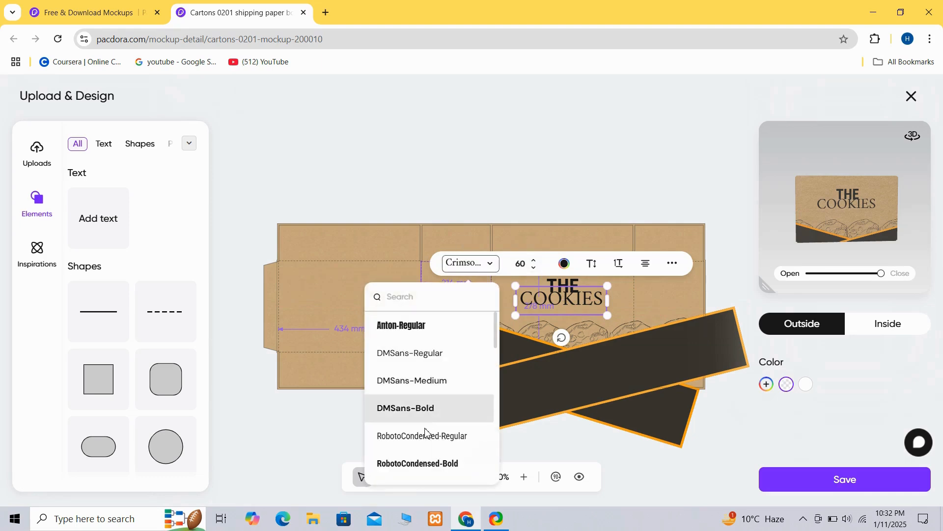
pyautogui.click(421, 464)
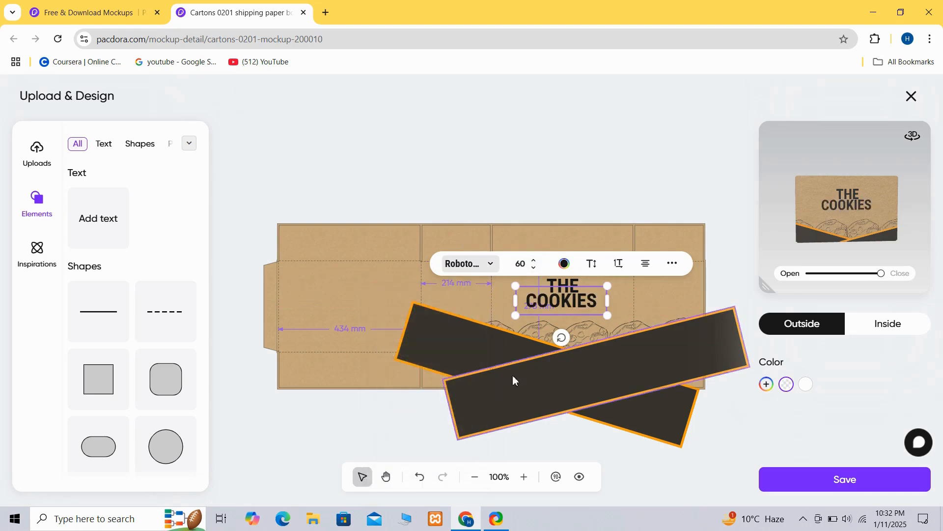
# Change the colour of the "COOKIES" text to brown.
pyautogui.click(565, 264)
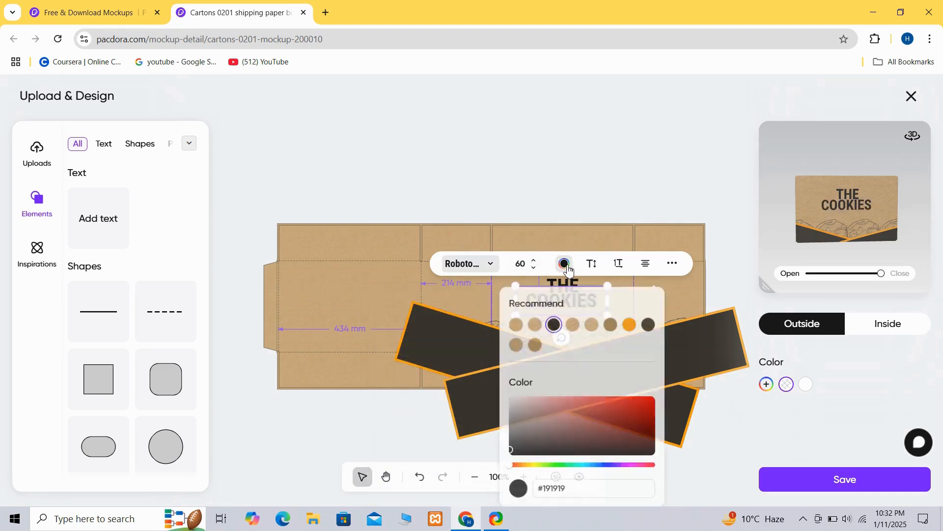
pyautogui.click(637, 439)
pyautogui.moveTo(638, 443); pyautogui.dragTo(637, 424)
pyautogui.click(601, 138)
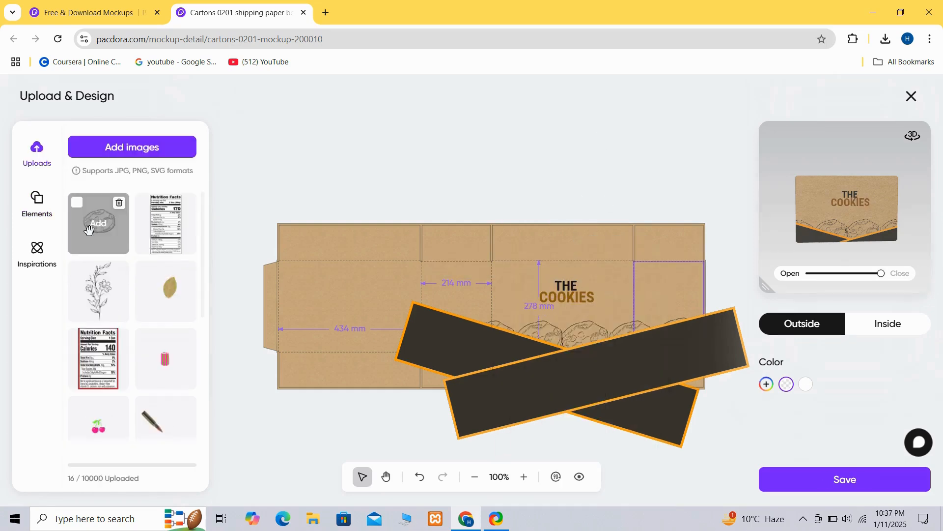
# Add the crown image to the front panel and centre it above the "THE COOKIES" title.
pyautogui.click(101, 233)
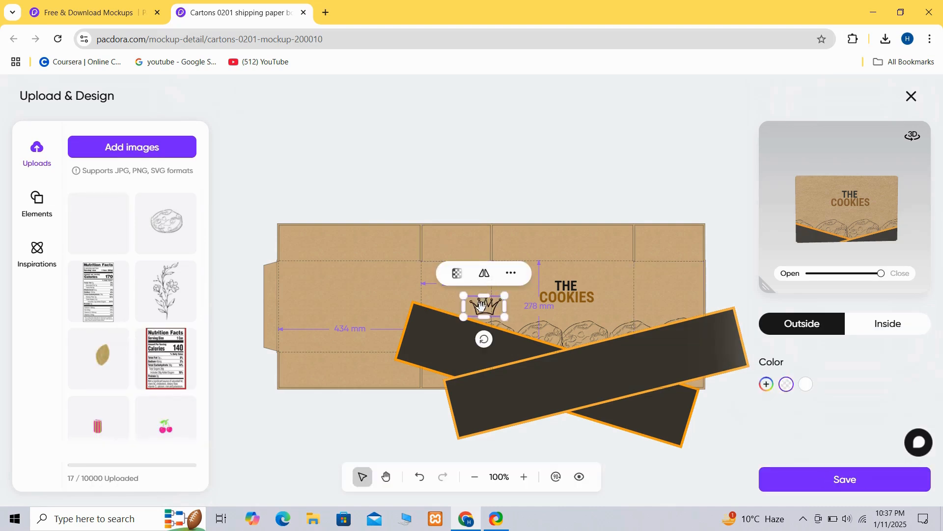
pyautogui.moveTo(481, 305); pyautogui.dragTo(564, 268)
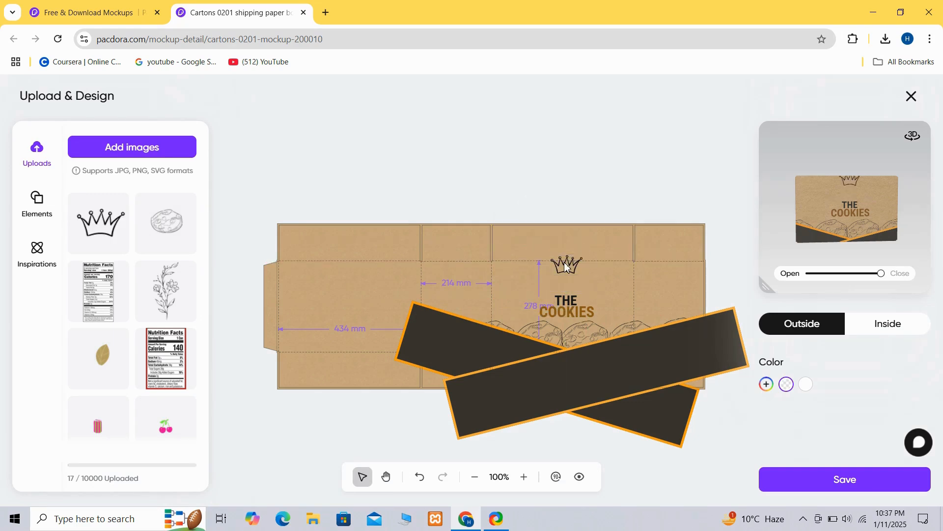
pyautogui.moveTo(564, 267)
pyautogui.mouseDown()
pyautogui.moveTo(556, 282)
pyautogui.moveTo(566, 274)
pyautogui.mouseUp()
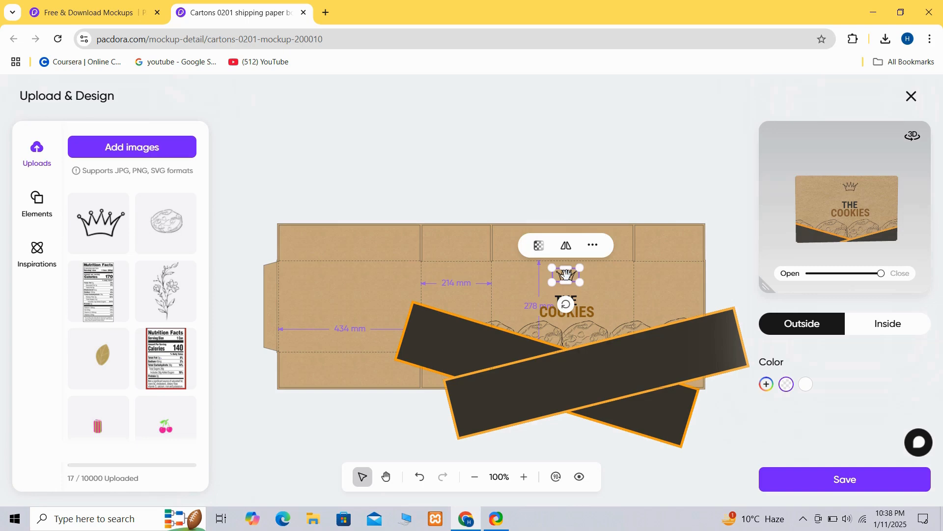
pyautogui.click(604, 282)
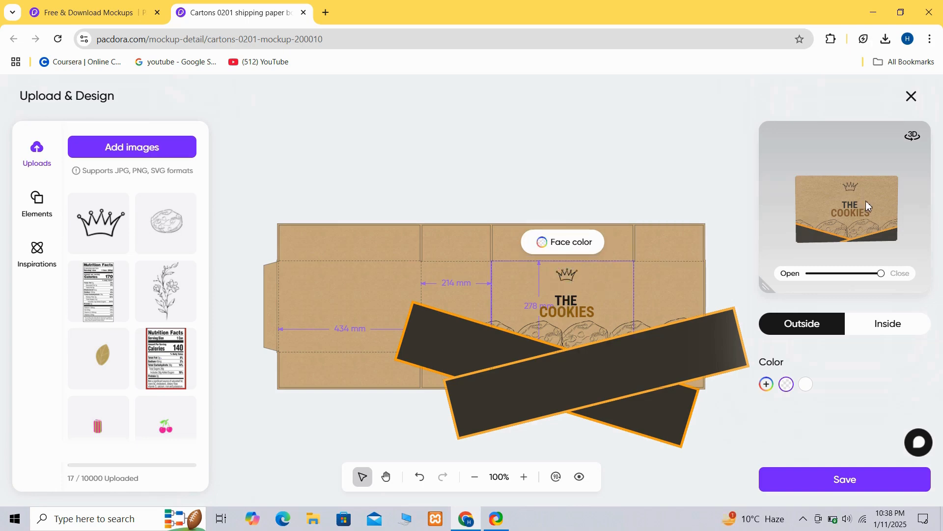
# Duplicate the crown and place the copy near the upper edge of the side panel to the right of the front panel.
pyautogui.moveTo(865, 200); pyautogui.dragTo(810, 201)
pyautogui.click(567, 274)
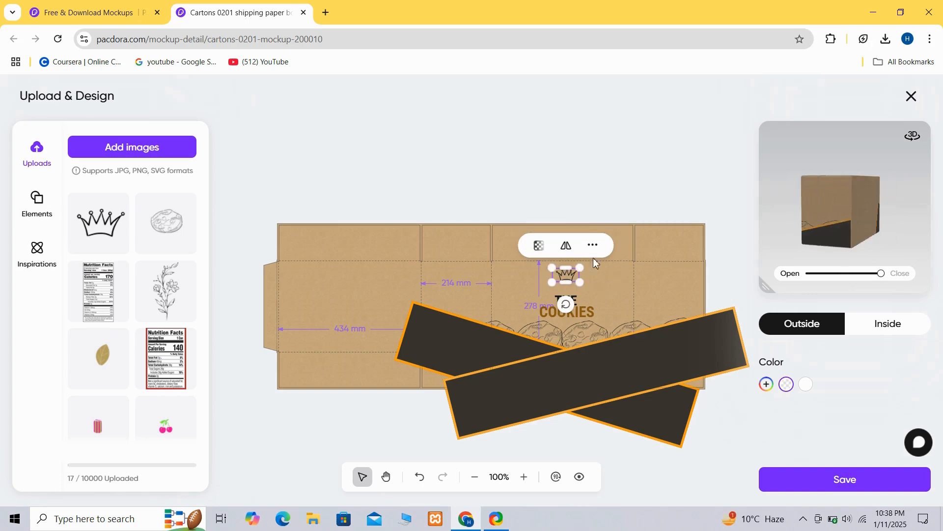
pyautogui.click(595, 245)
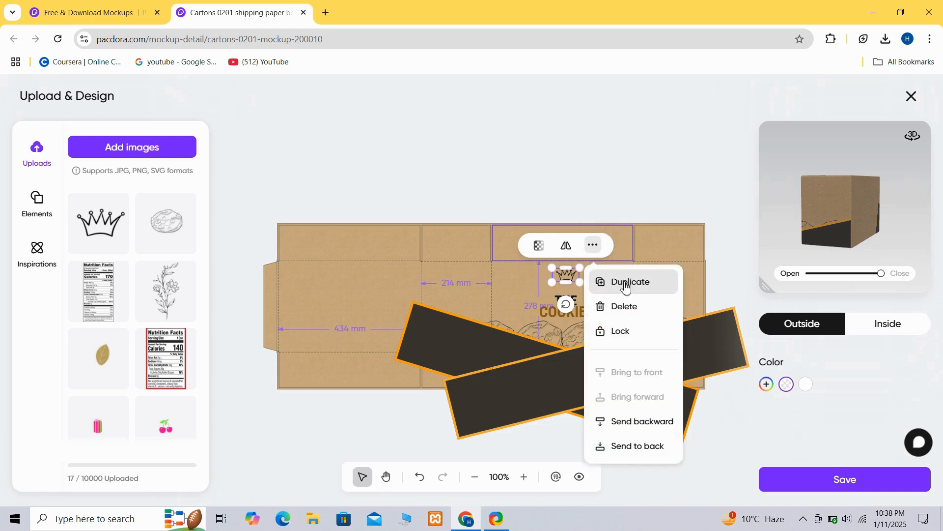
pyautogui.click(626, 284)
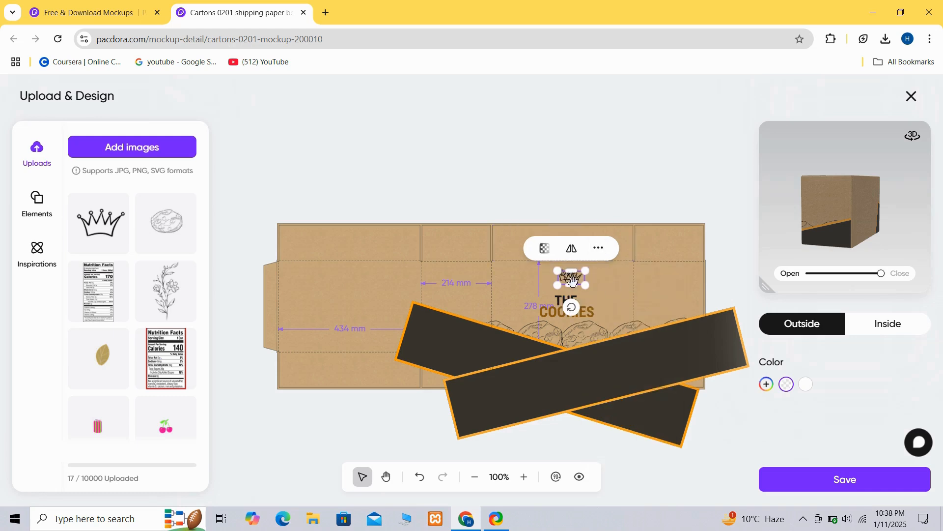
pyautogui.moveTo(570, 278); pyautogui.dragTo(670, 272)
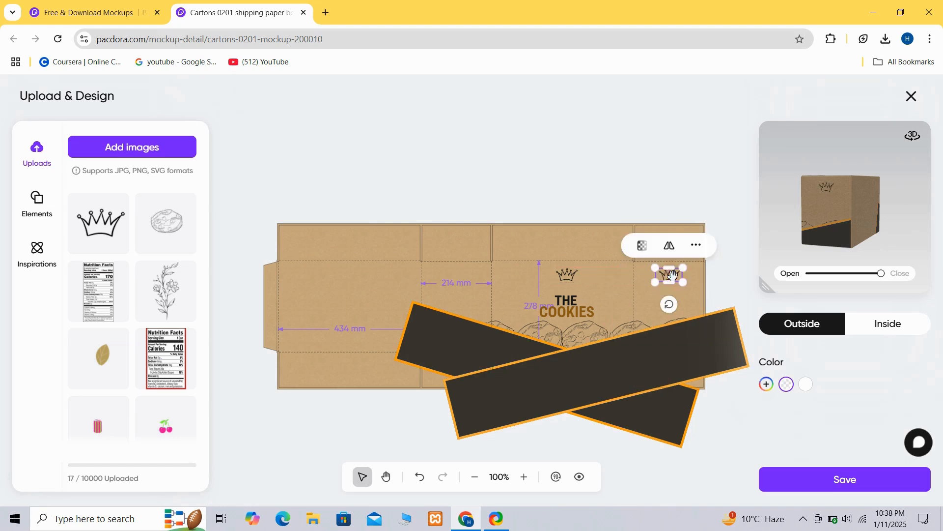
pyautogui.click(615, 269)
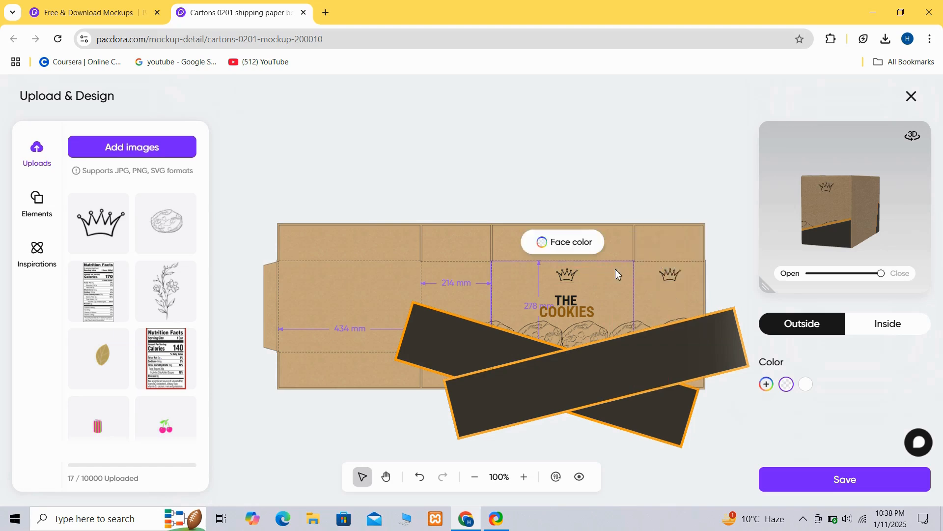
# Duplicate the front panel's crown and place the copy near the upper edge of the 214 mm side panel.
pyautogui.rightClick(568, 274)
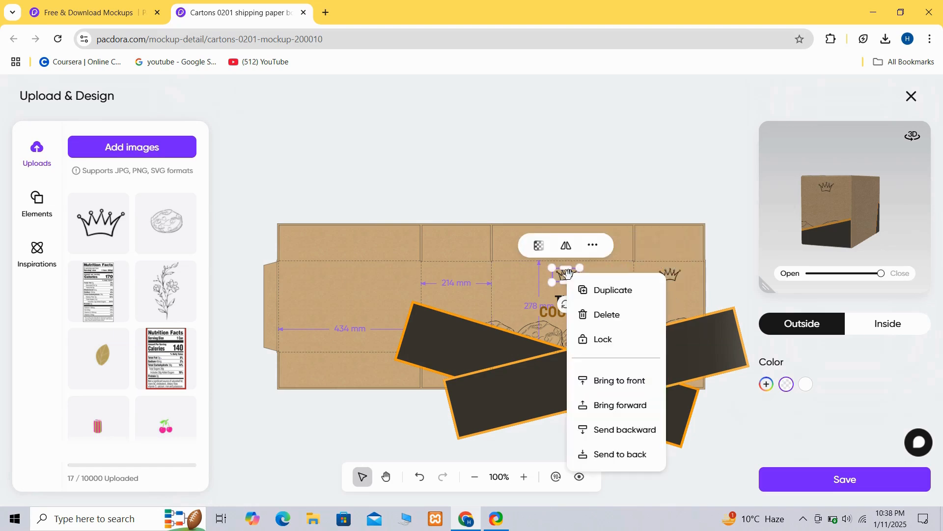
pyautogui.click(602, 297)
pyautogui.moveTo(576, 280); pyautogui.dragTo(460, 276)
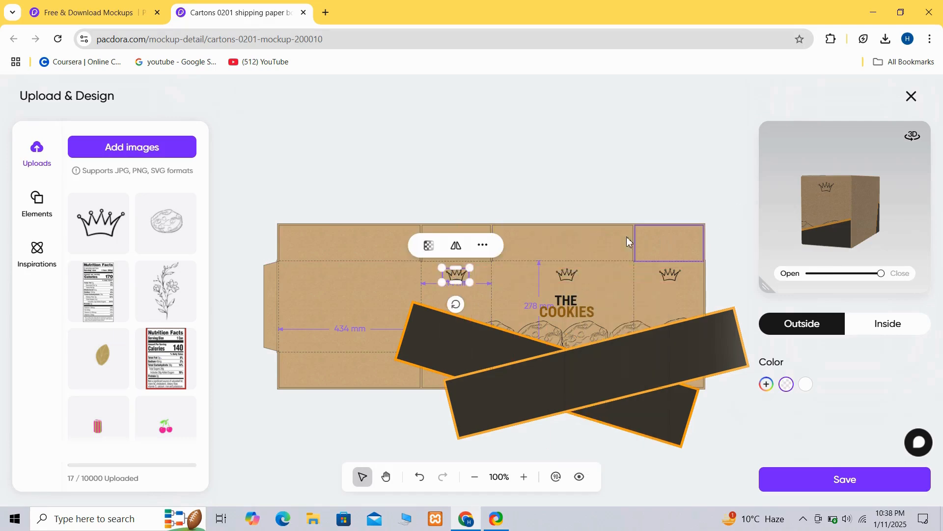
pyautogui.click(614, 242)
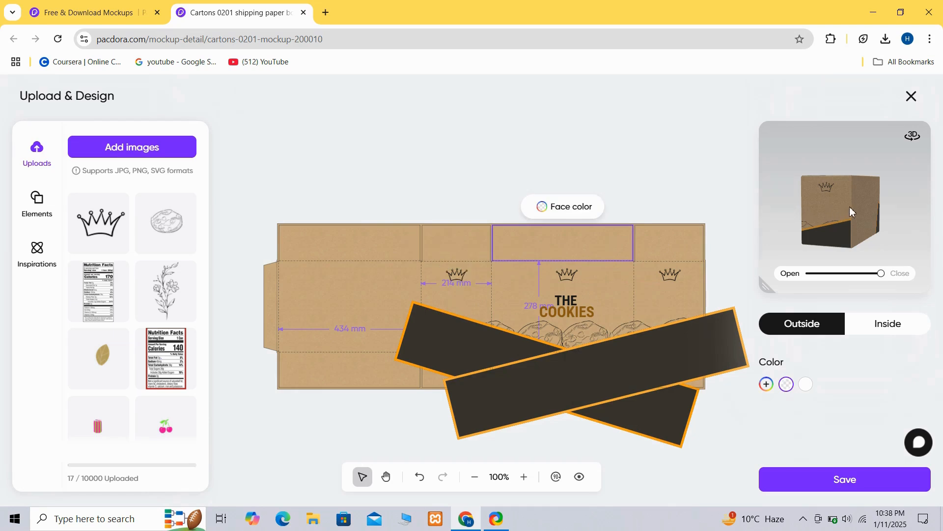
# Set the face colour of the narrow glue flap at the dieline's left end to dark #37332c.
pyautogui.moveTo(829, 206); pyautogui.dragTo(883, 204)
pyautogui.click(269, 284)
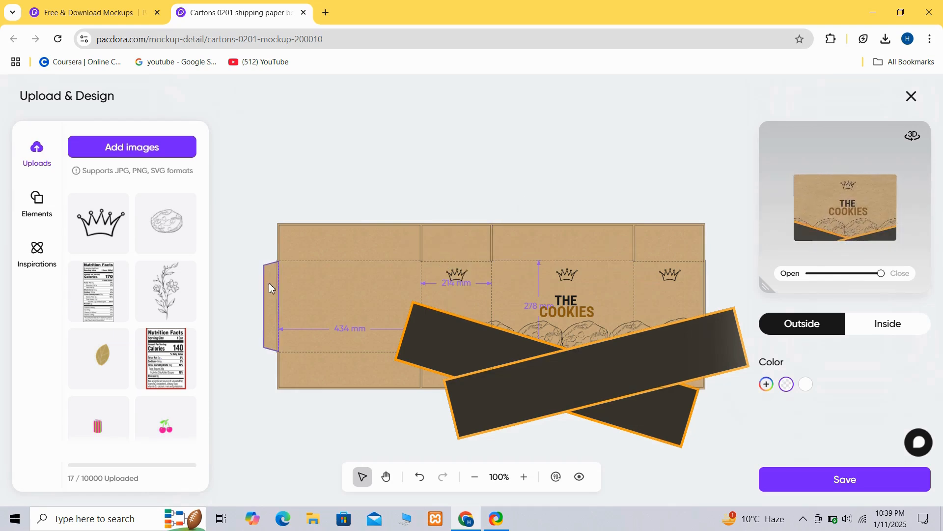
pyautogui.click(269, 288)
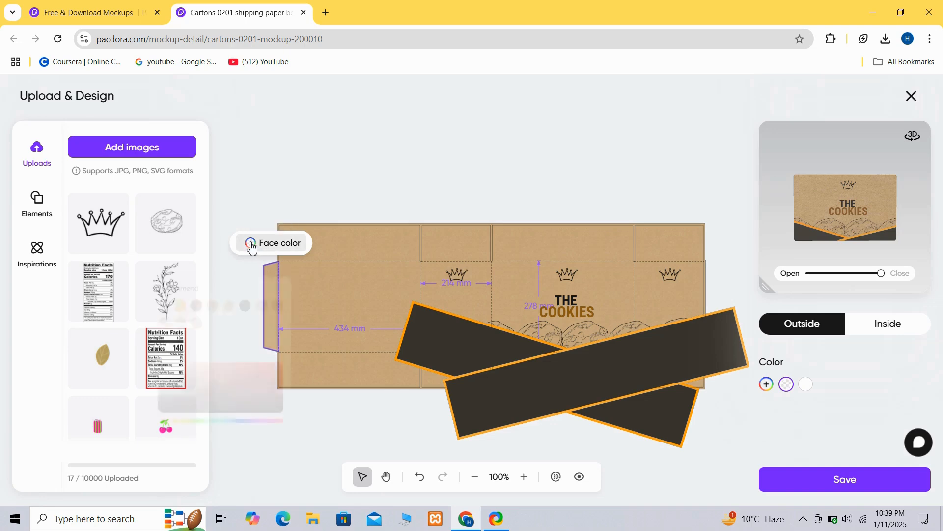
pyautogui.click(252, 244)
pyautogui.click(251, 293)
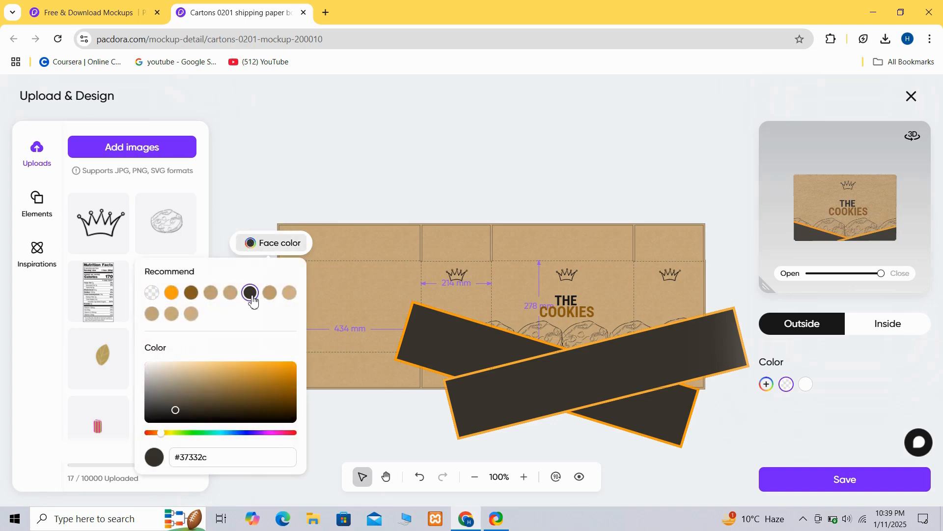
pyautogui.click(385, 197)
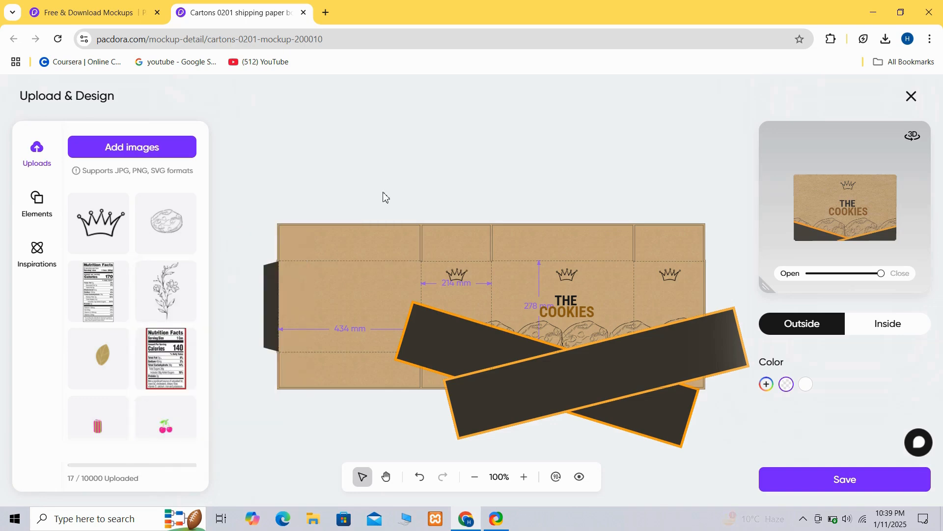
# Set the face colour of the top flaps above the front panel and the 214 mm side panel to #37332c.
pyautogui.click(555, 242)
pyautogui.click(543, 206)
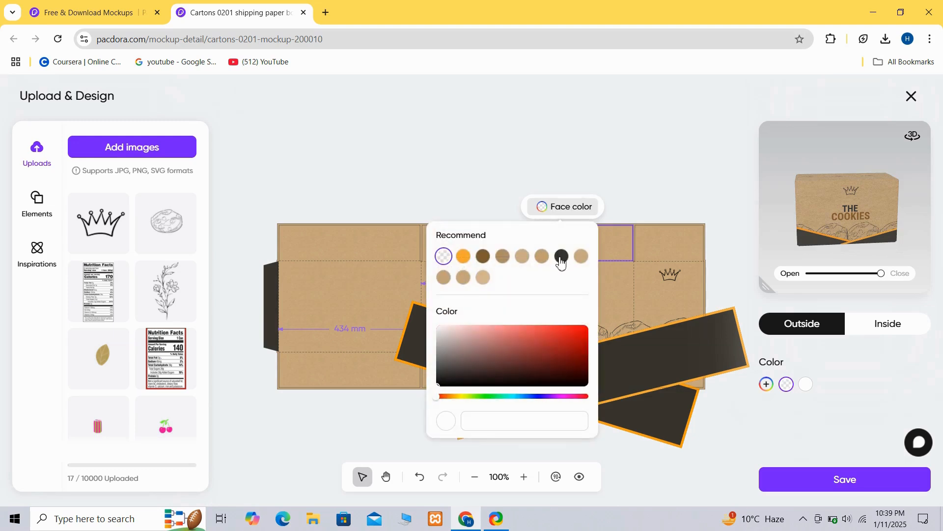
pyautogui.click(562, 257)
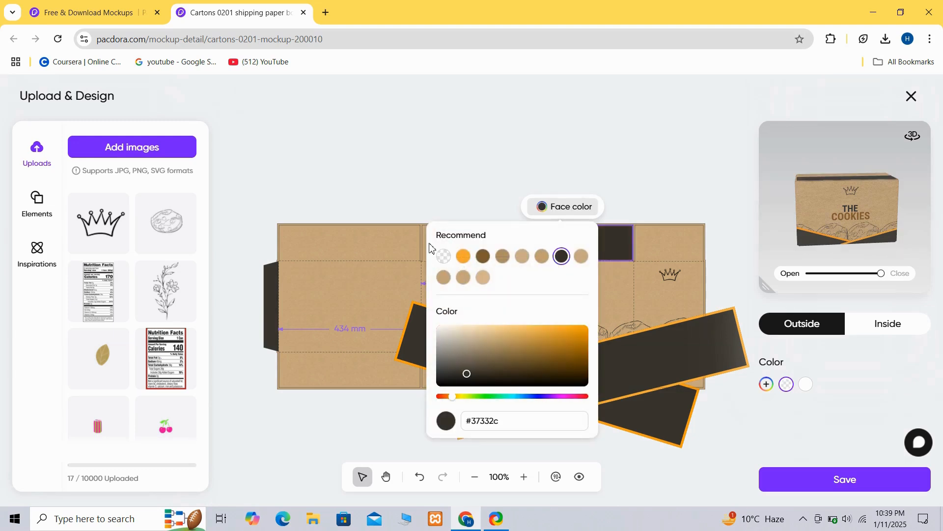
pyautogui.click(406, 243)
pyautogui.click(445, 246)
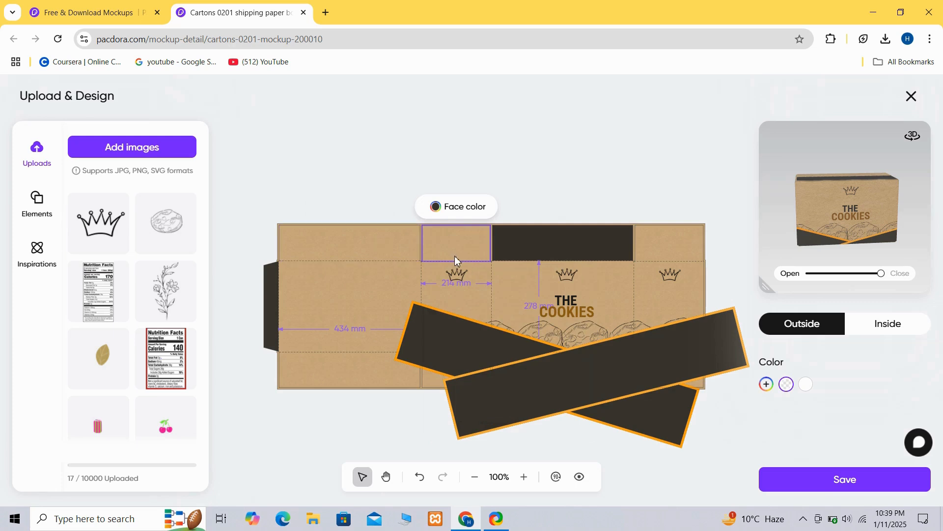
pyautogui.click(438, 208)
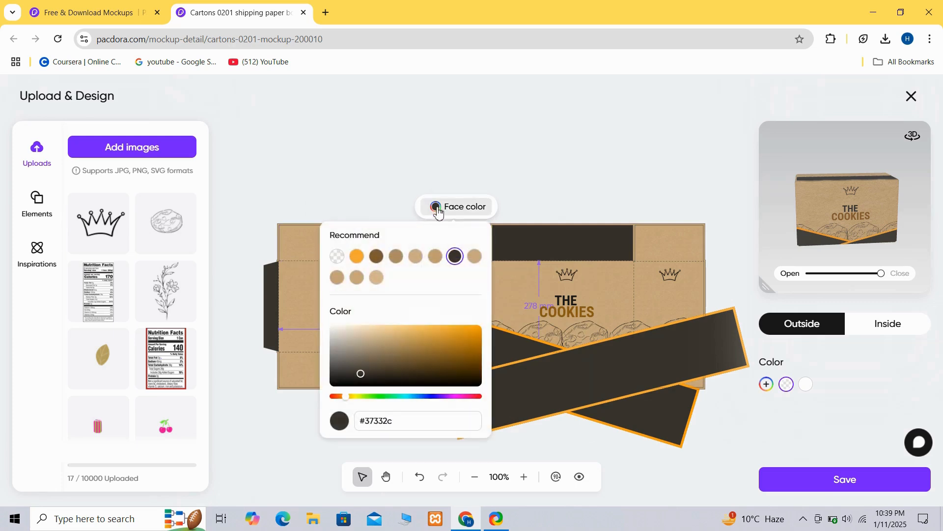
pyautogui.click(584, 180)
# Set the face colour of the two remaining top flaps, at the right and left ends of the dieline, to #37332c.
pyautogui.click(661, 237)
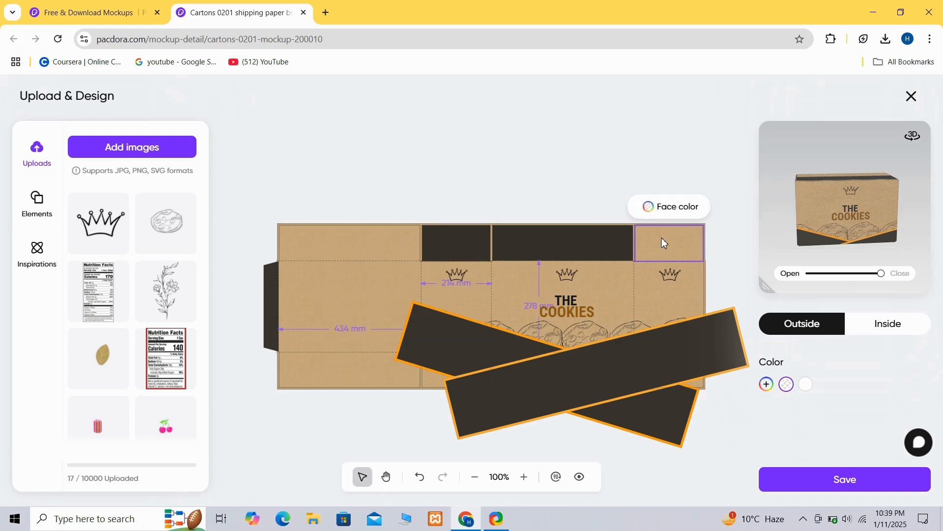
pyautogui.click(653, 212)
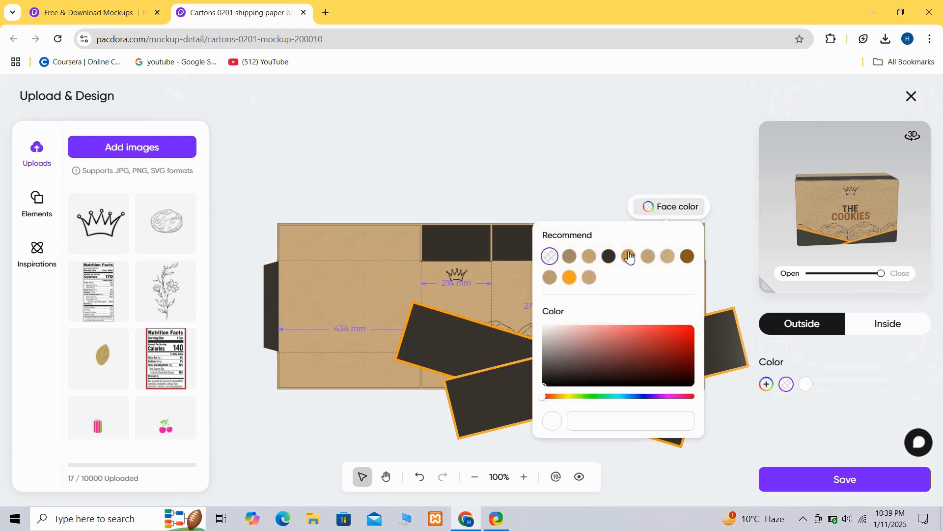
pyautogui.click(611, 256)
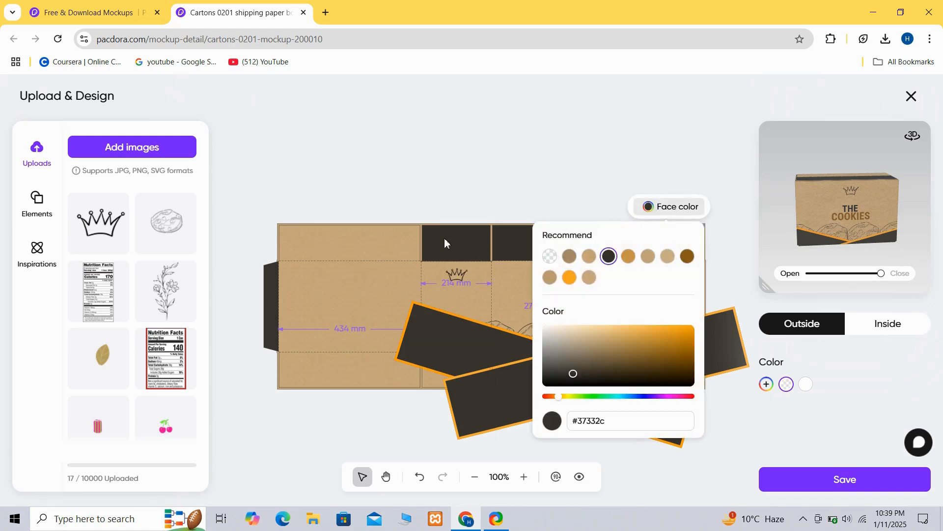
pyautogui.click(386, 235)
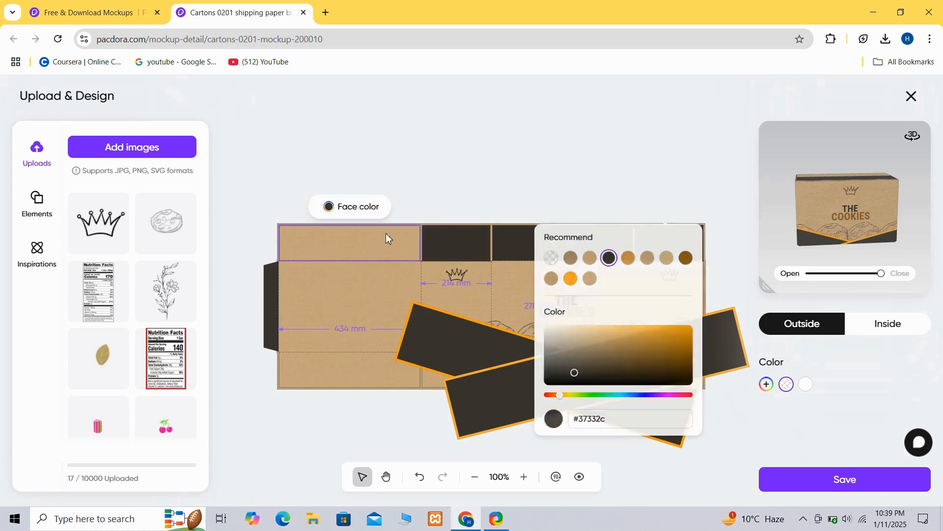
pyautogui.click(338, 211)
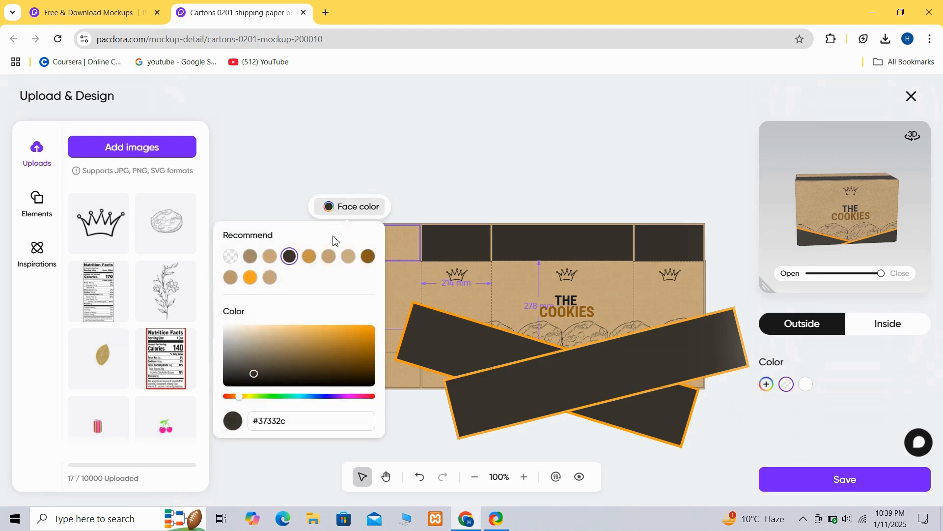
pyautogui.click(290, 256)
pyautogui.click(412, 167)
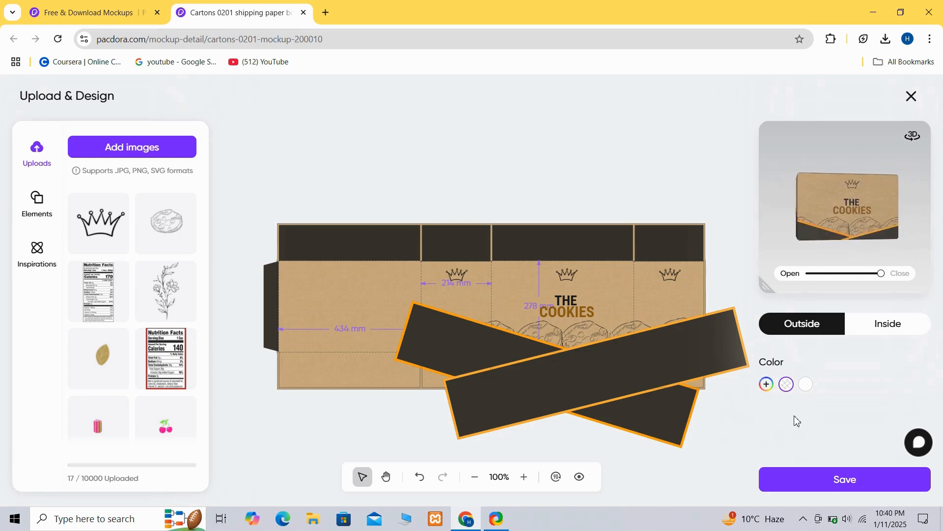
# Save the carton artwork and open the finished mockup in 3D Design.
pyautogui.click(819, 481)
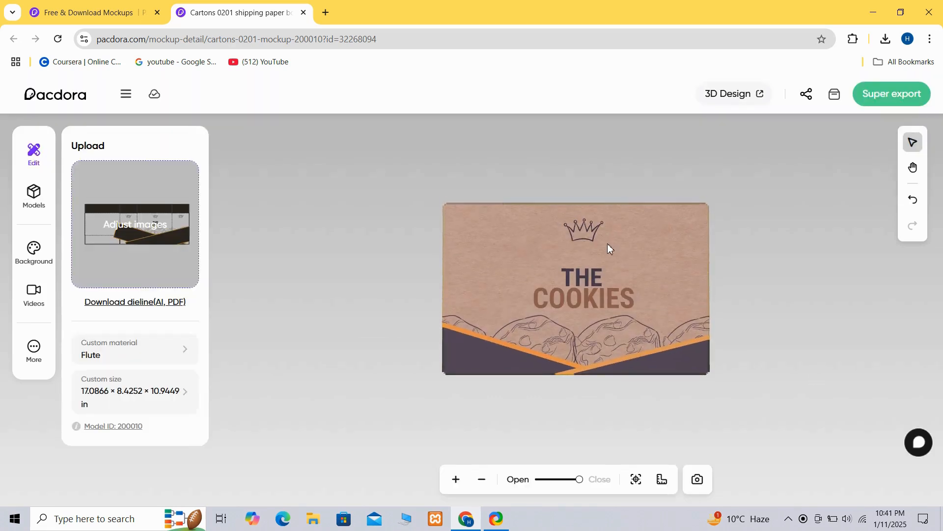
pyautogui.moveTo(647, 264); pyautogui.dragTo(596, 267)
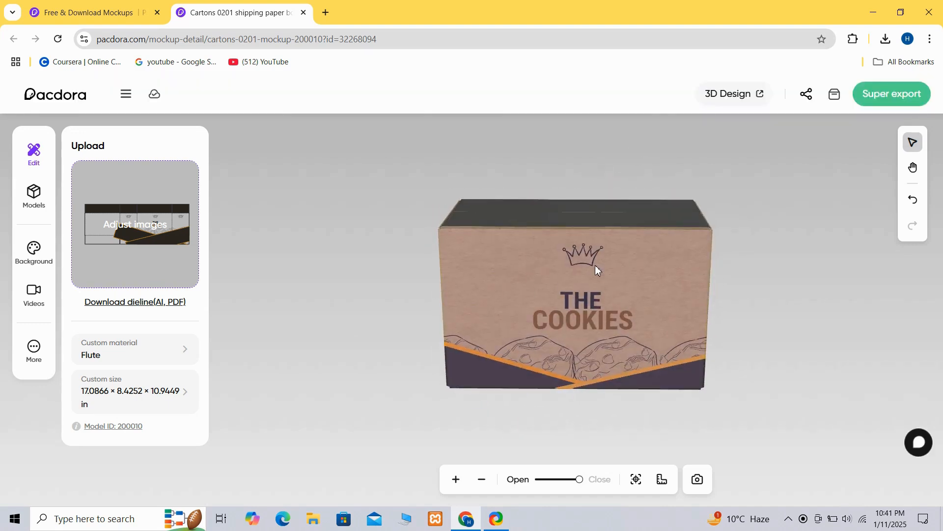
pyautogui.click(753, 100)
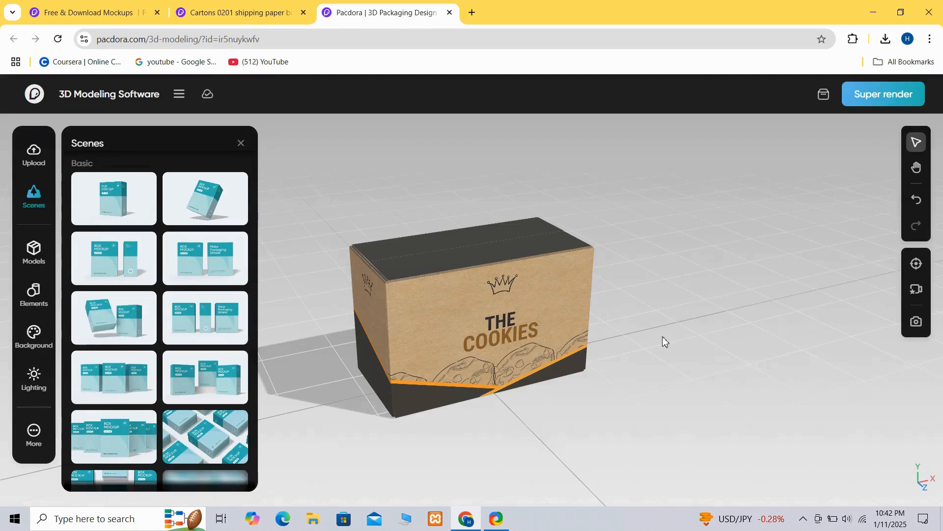
# Switch to the Basic scene with one tilted and one standing box, and set a linear gradient background from #DFA579 to #C79081.
pyautogui.moveTo(207, 248)
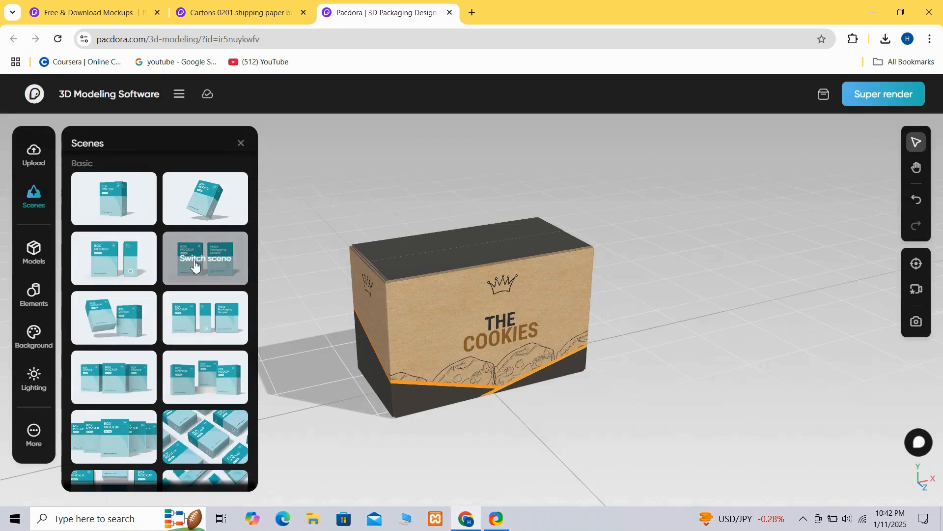
pyautogui.click(117, 321)
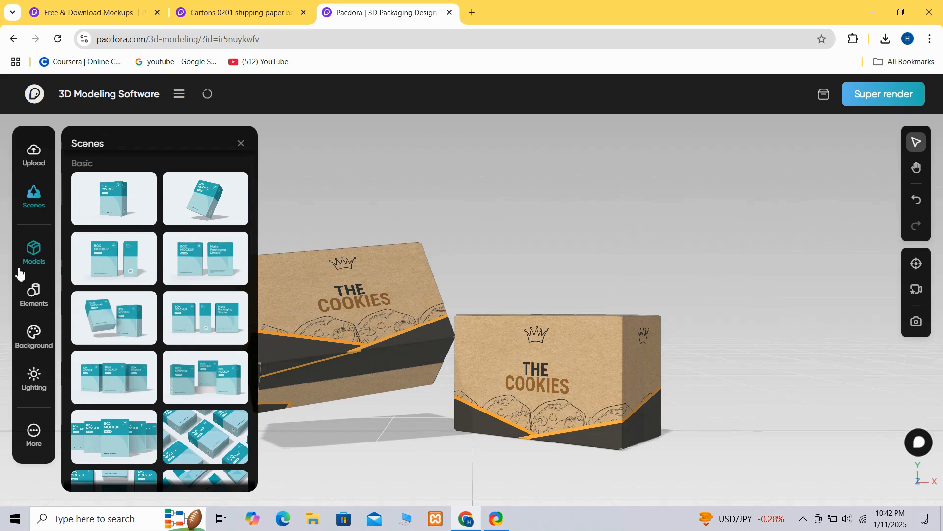
pyautogui.click(32, 332)
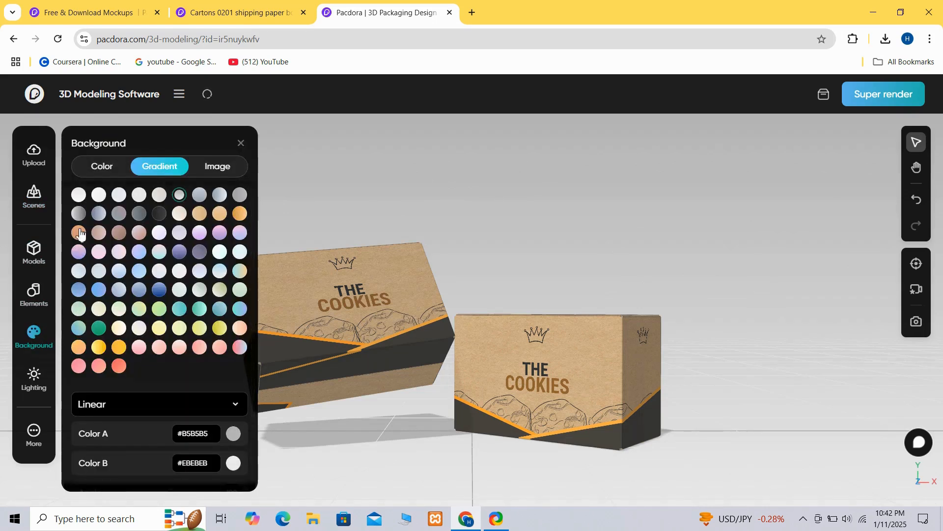
pyautogui.click(79, 232)
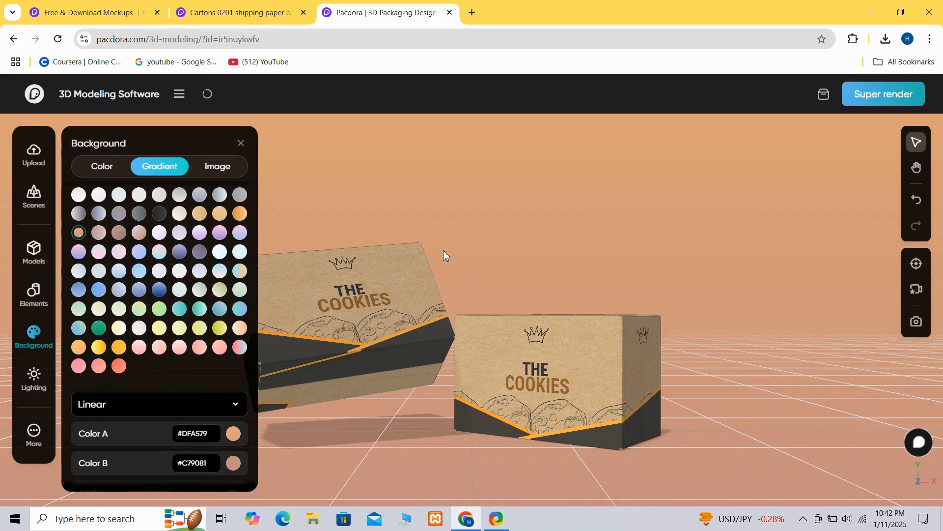
pyautogui.click(242, 142)
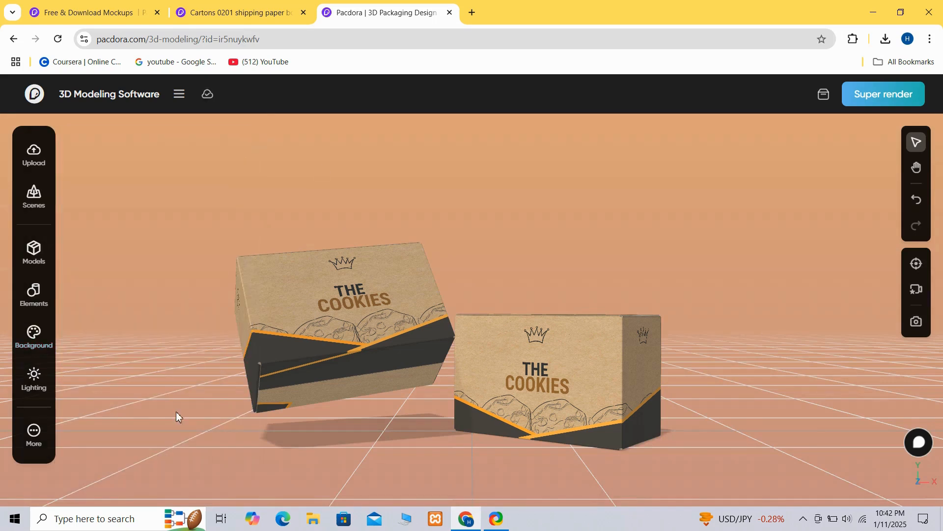
pyautogui.click(334, 356)
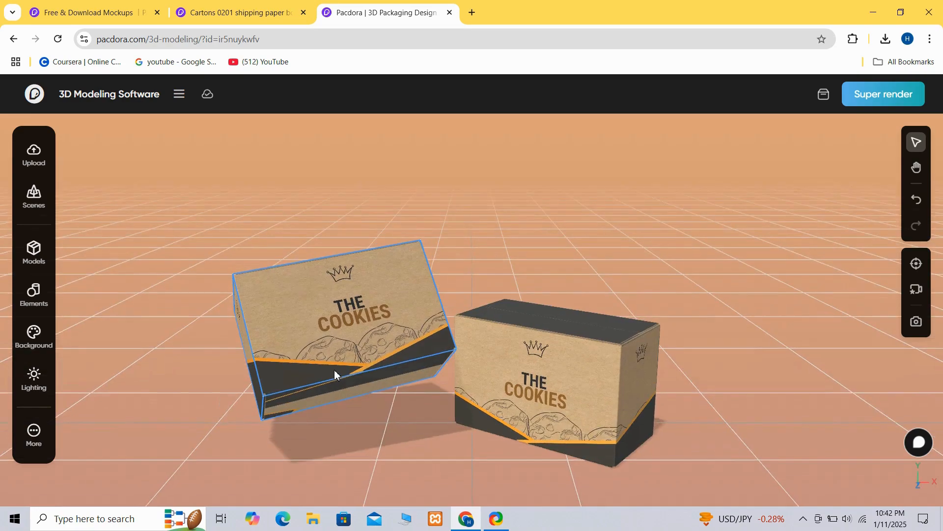